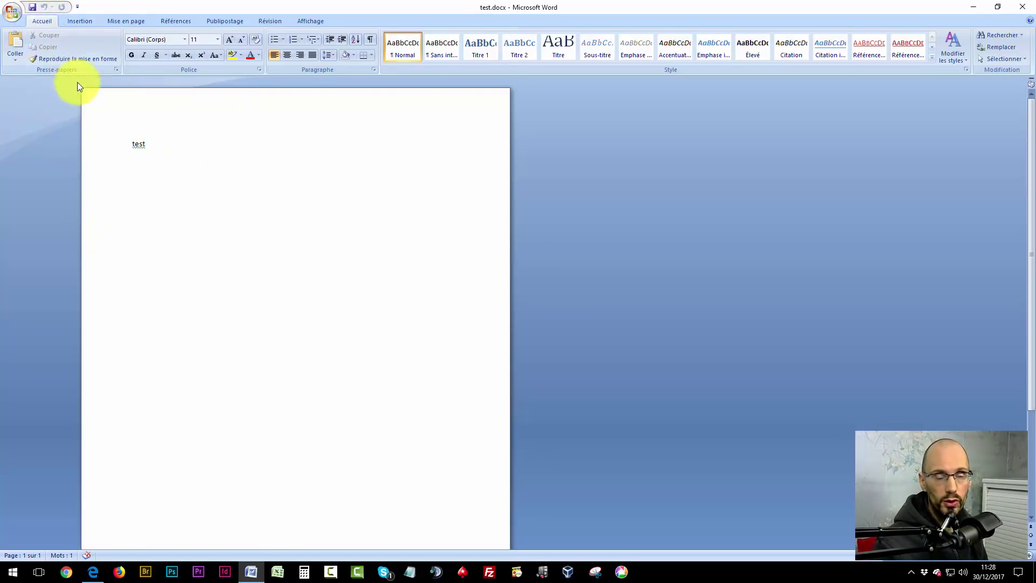
Print test.docx using Microsoft Print to PDF as the printer
click(12, 11)
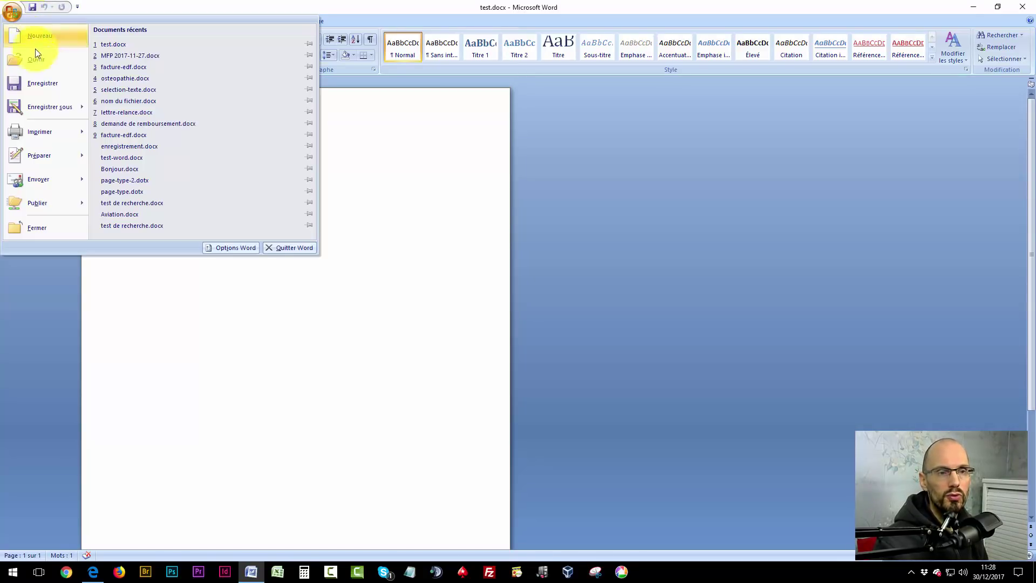
mouse_move(62, 130)
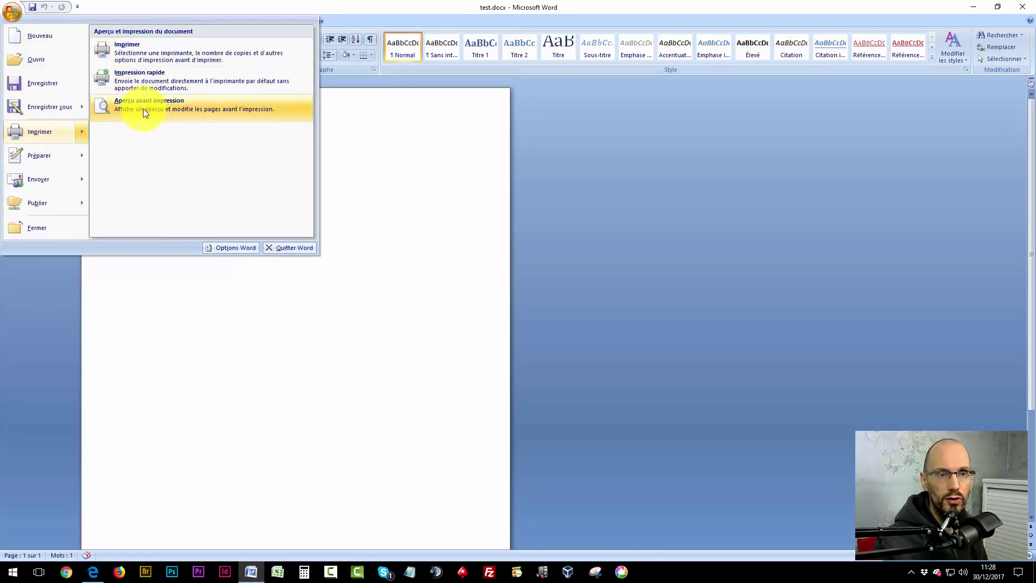
click(146, 57)
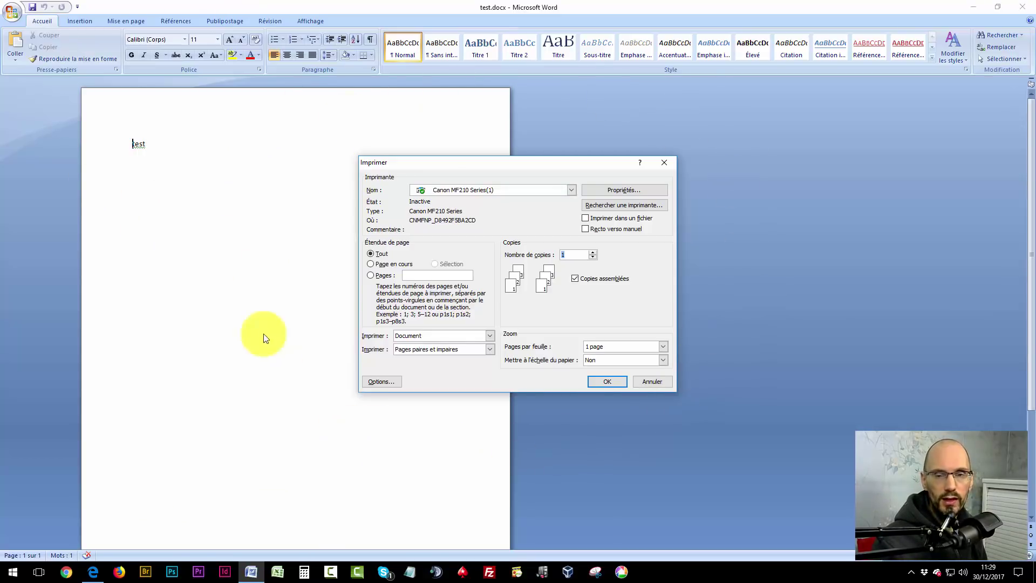
click(605, 379)
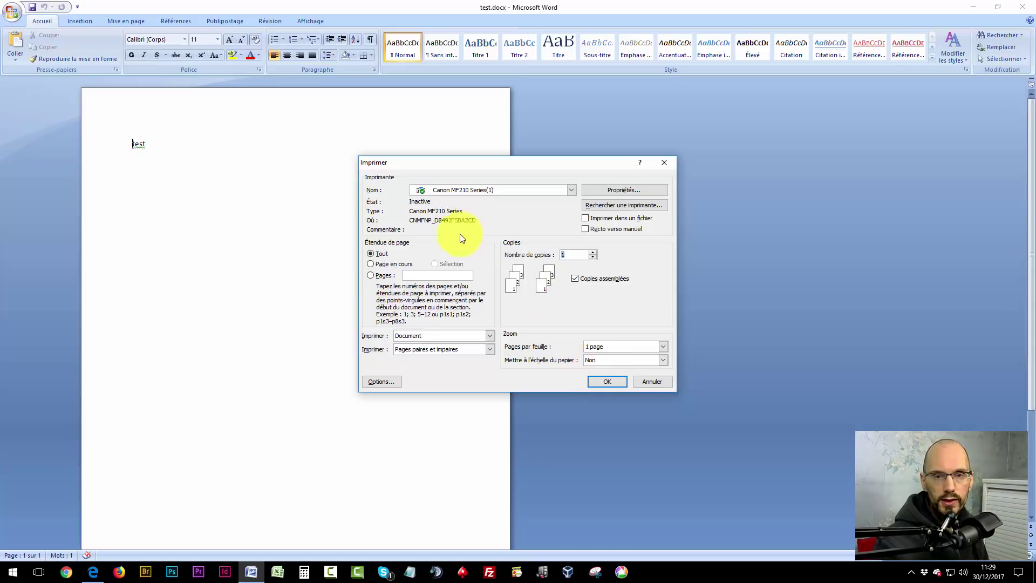
click(573, 190)
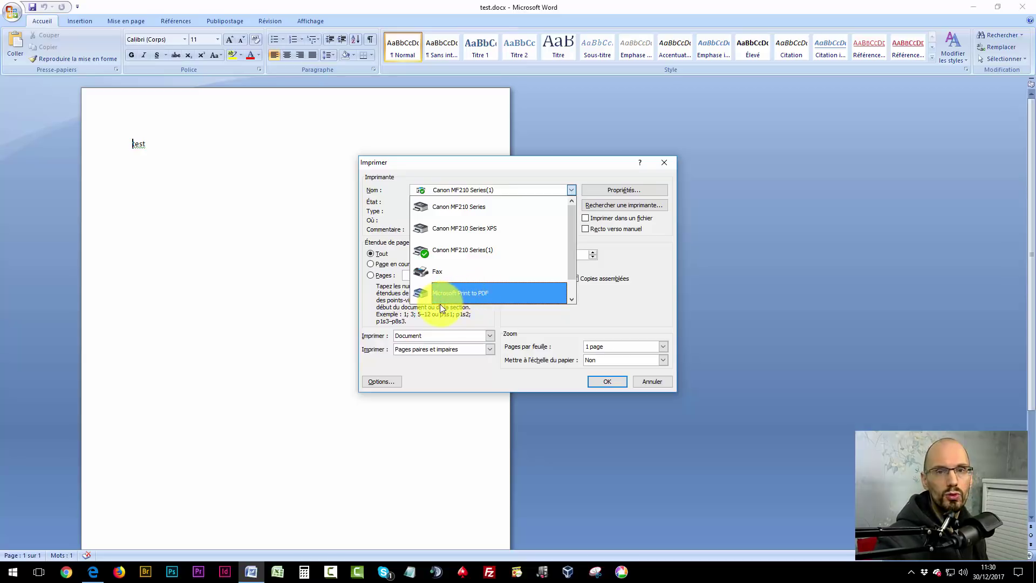
click(473, 293)
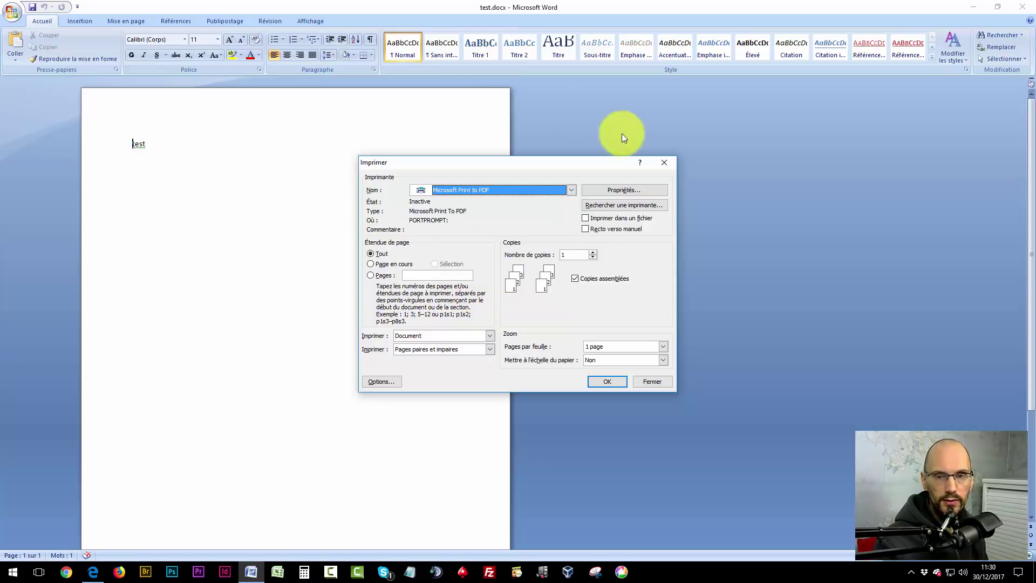
click(596, 377)
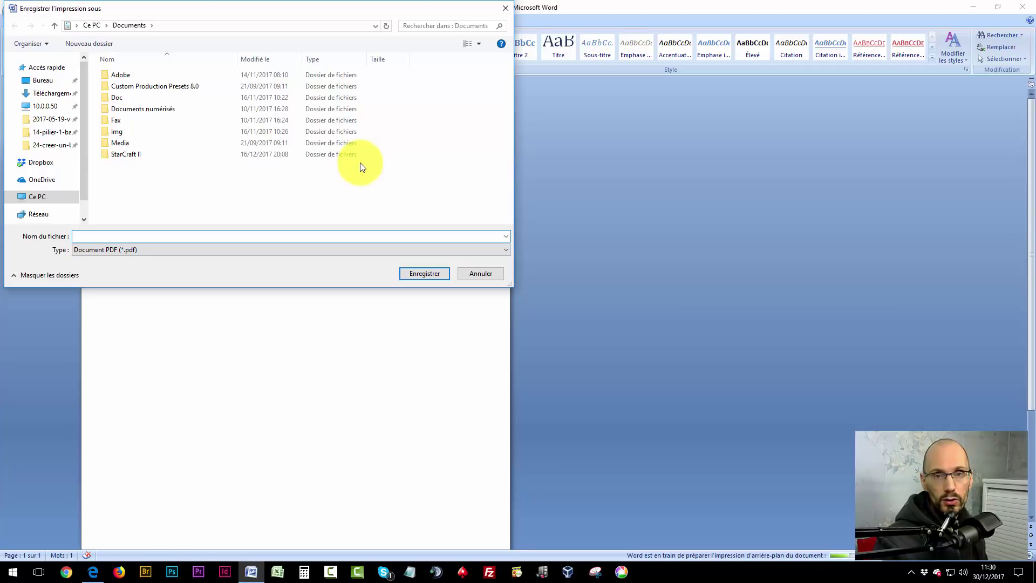
Save the PDF print output on the desktop (Bureau) under the file name test
drag(181, 9, 377, 132)
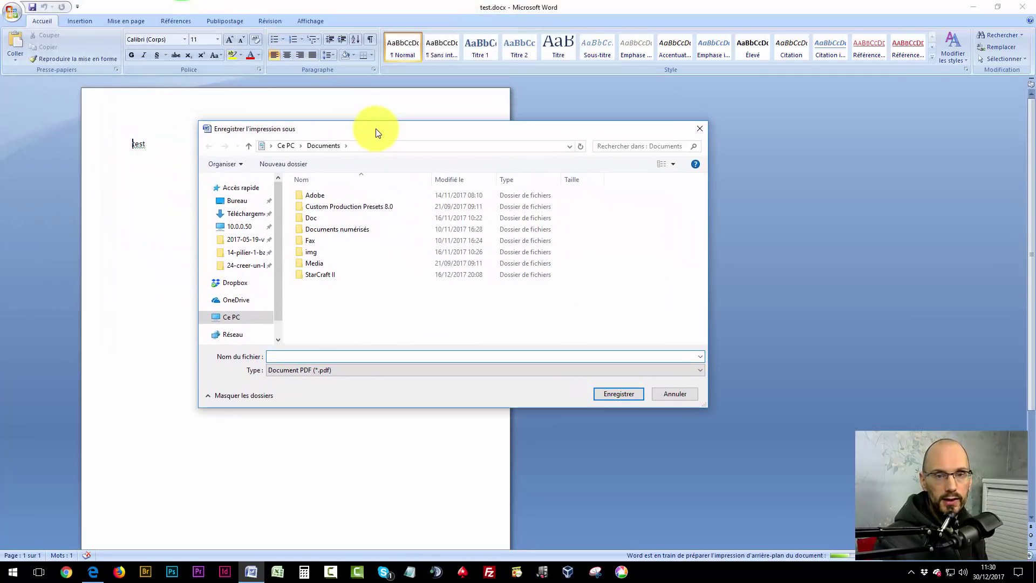
click(247, 206)
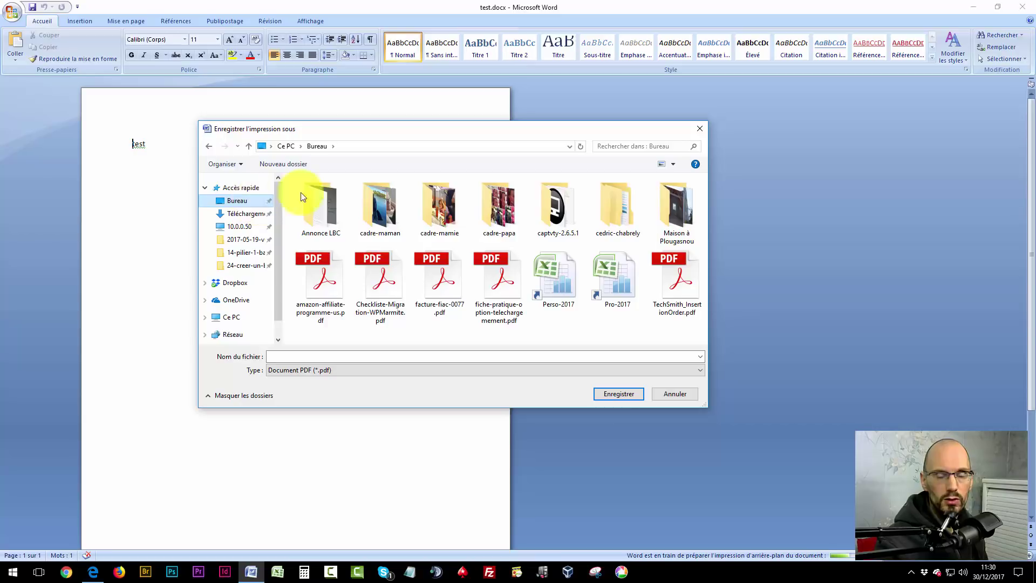
click(289, 356)
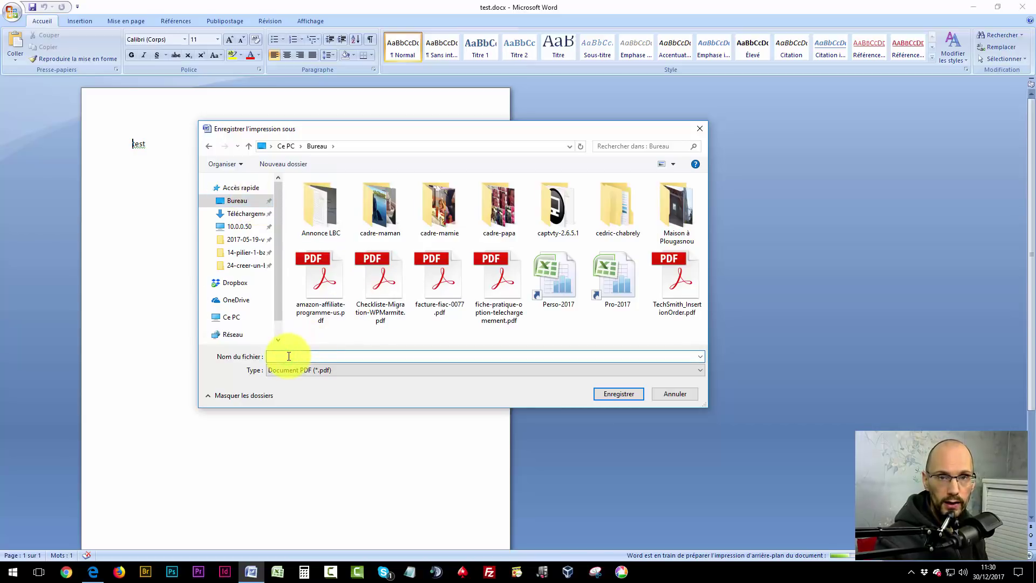
text(test)
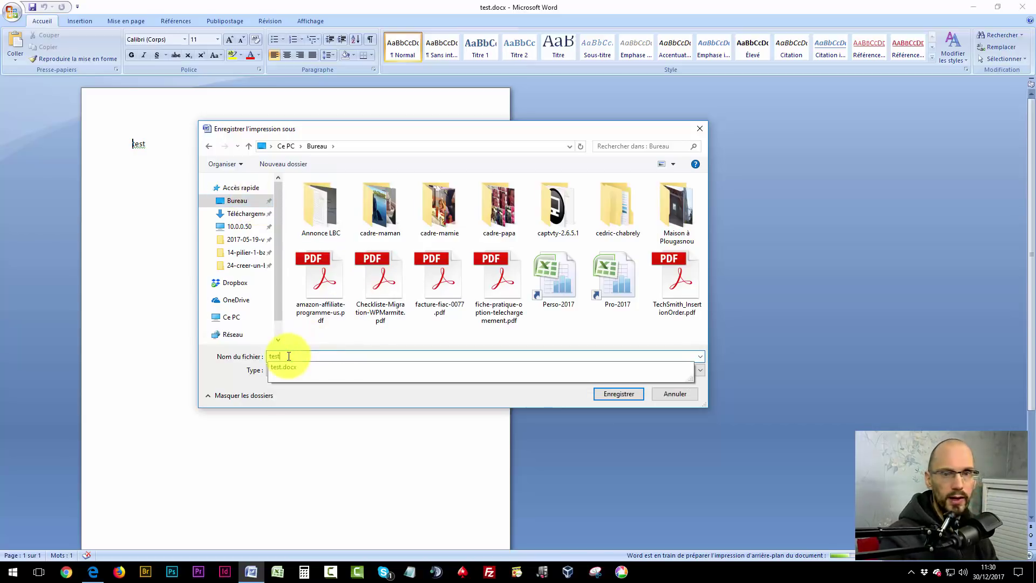
click(494, 401)
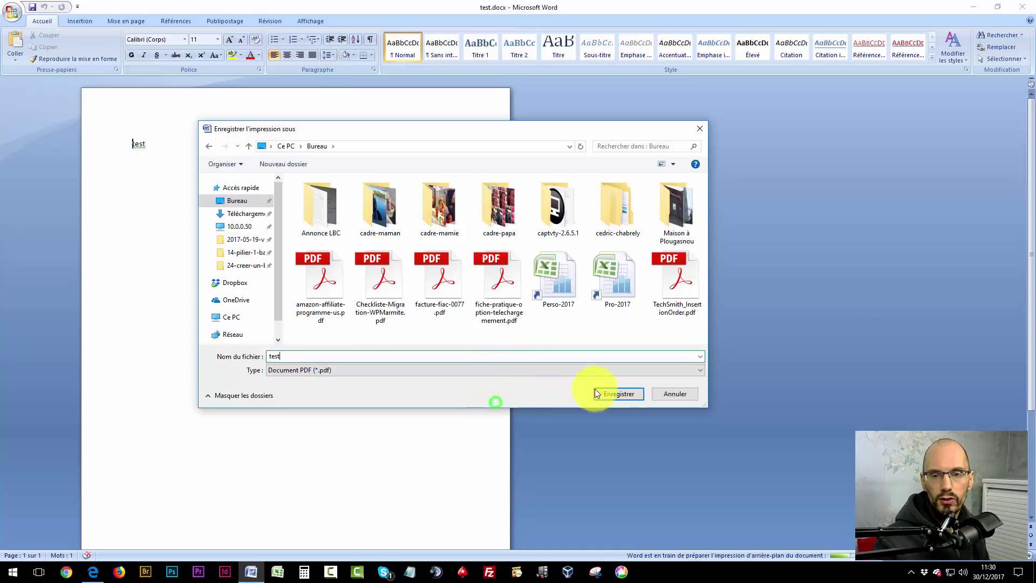
click(614, 394)
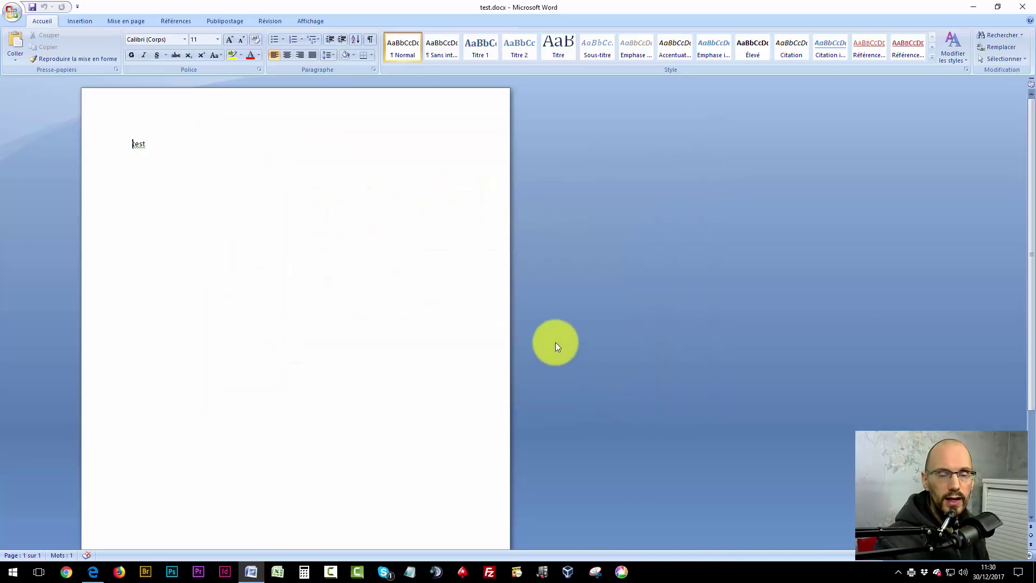
On the desktop, place test.pdf beside test.docx, open the PDF to check its content, and close it
click(974, 4)
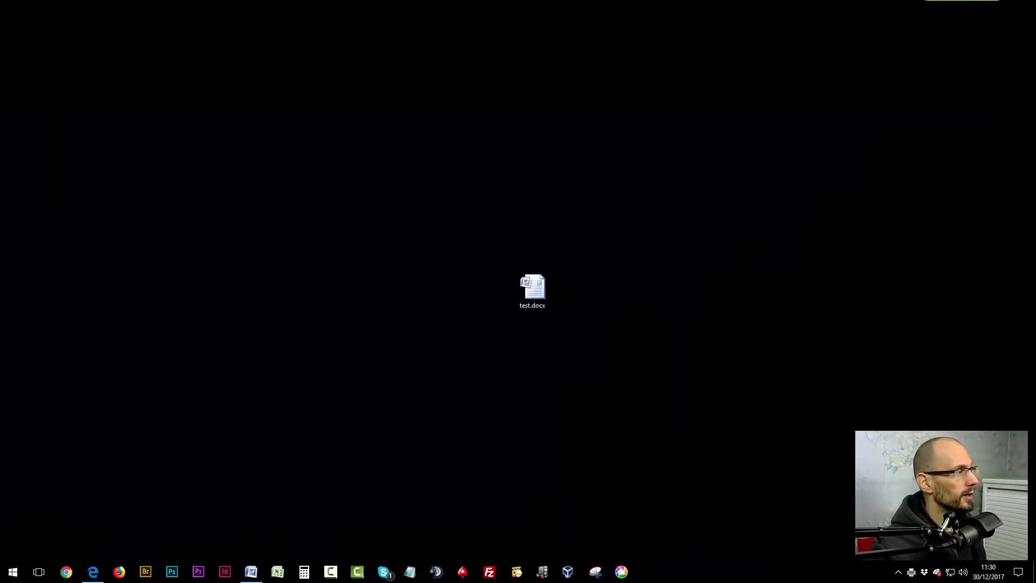
drag(270, 274, 483, 275)
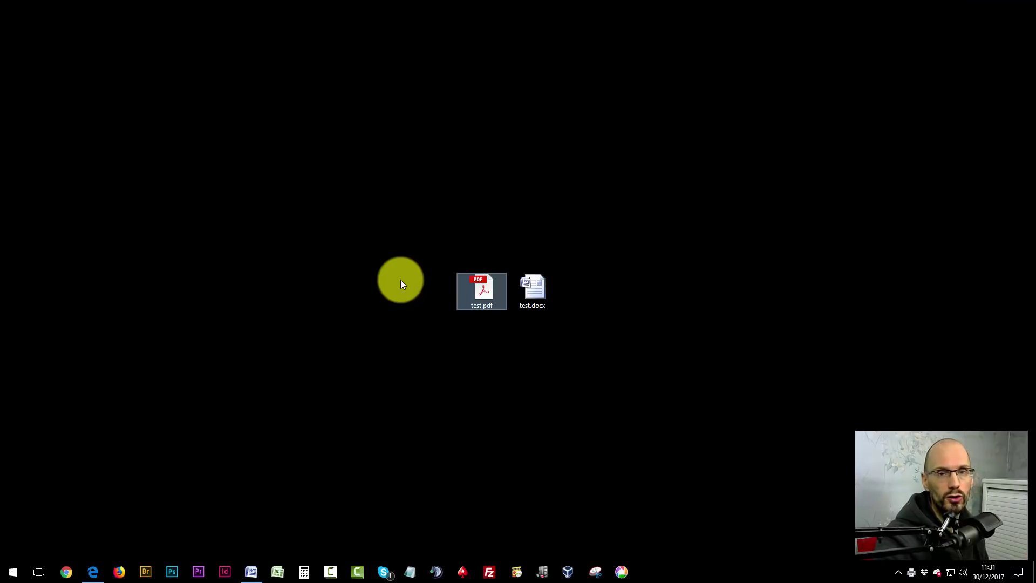
double_click(484, 276)
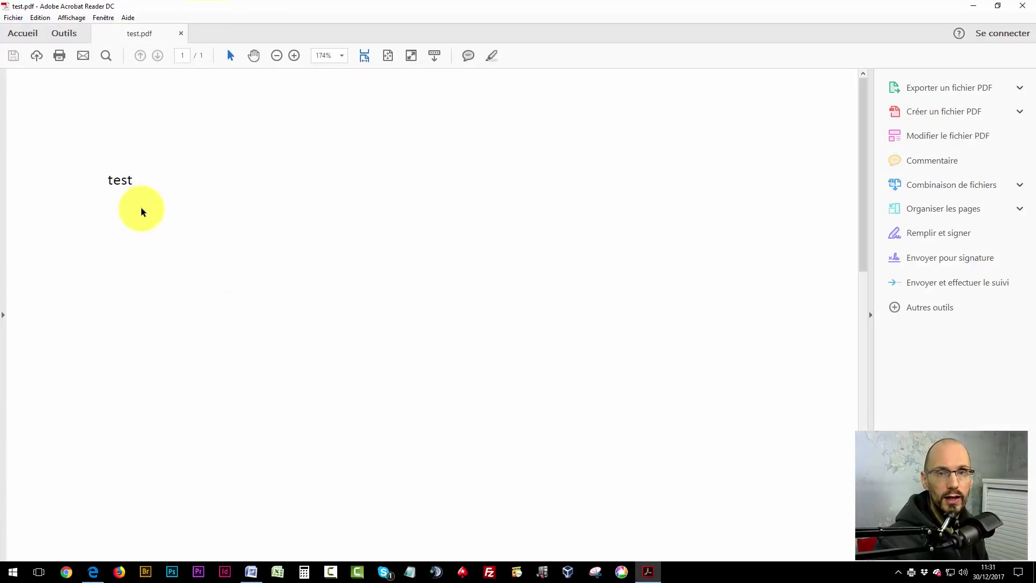
click(1022, 6)
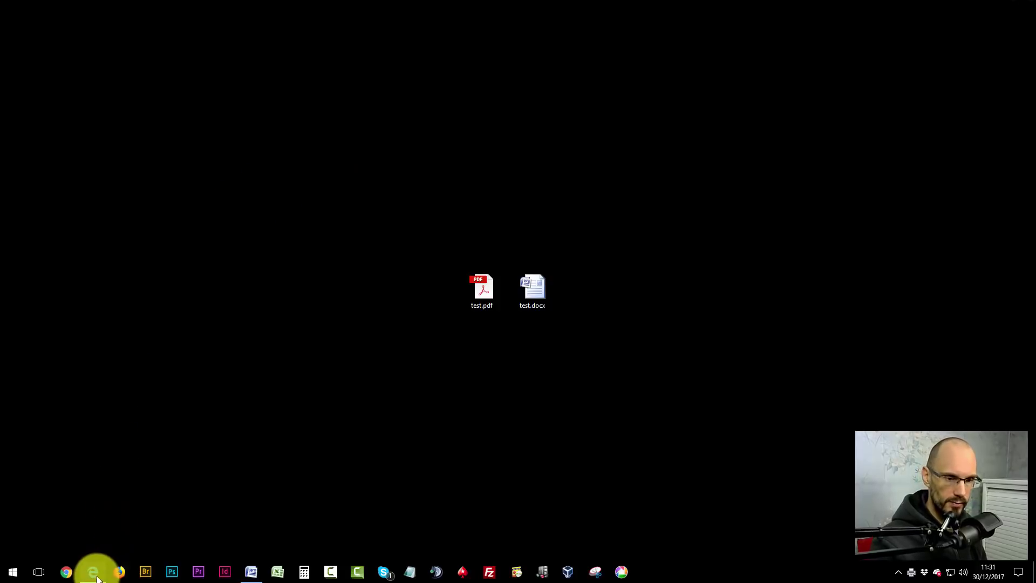
Switch back to Word, examine the list of available printers in the print settings, and cancel
click(249, 567)
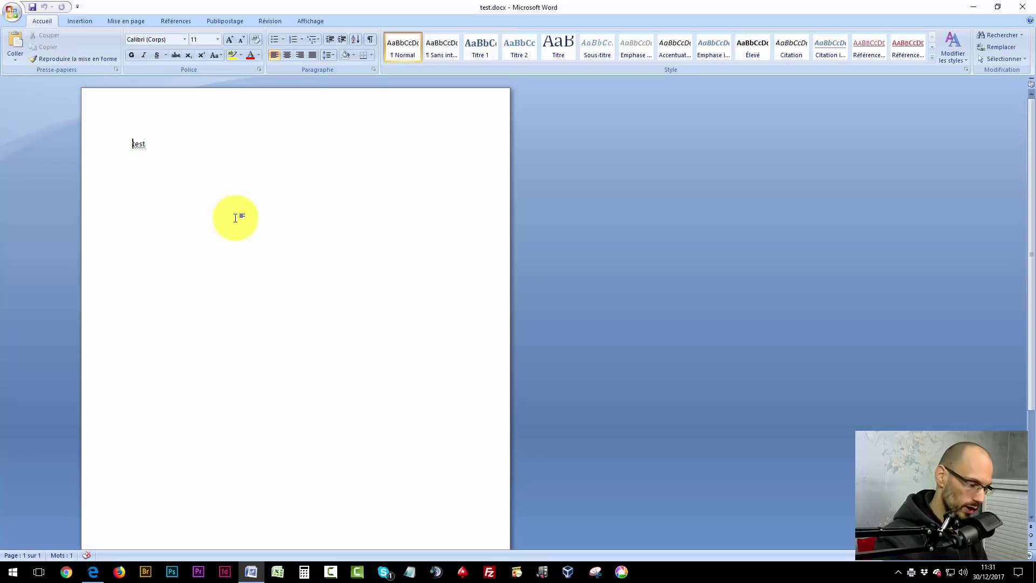
key(ctrl+p)
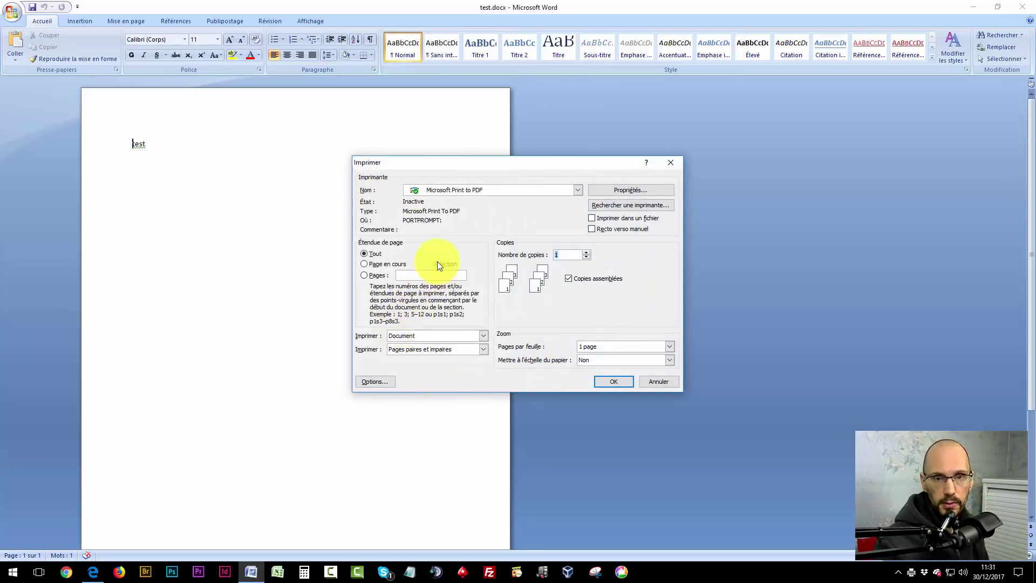
click(456, 188)
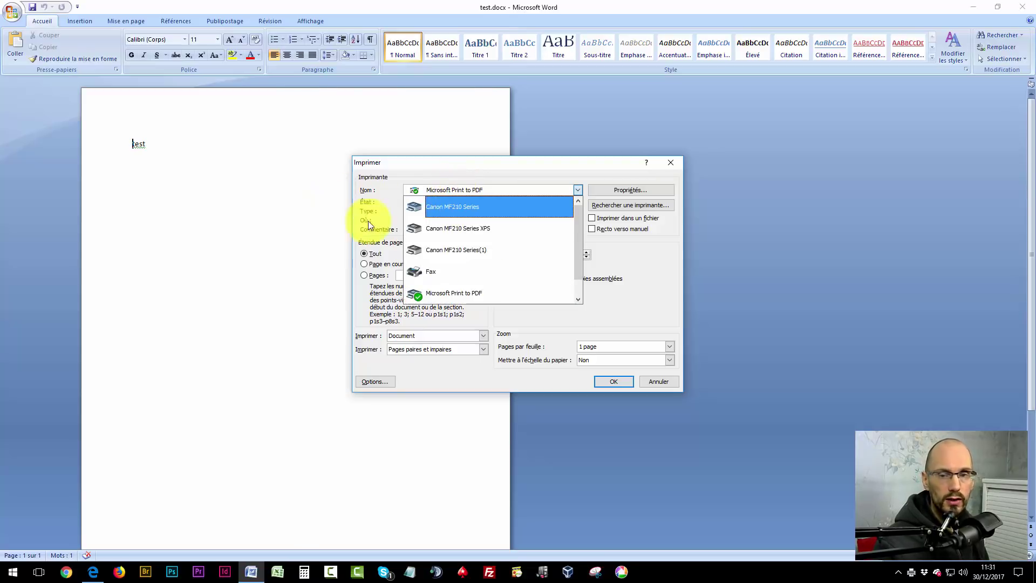
click(659, 380)
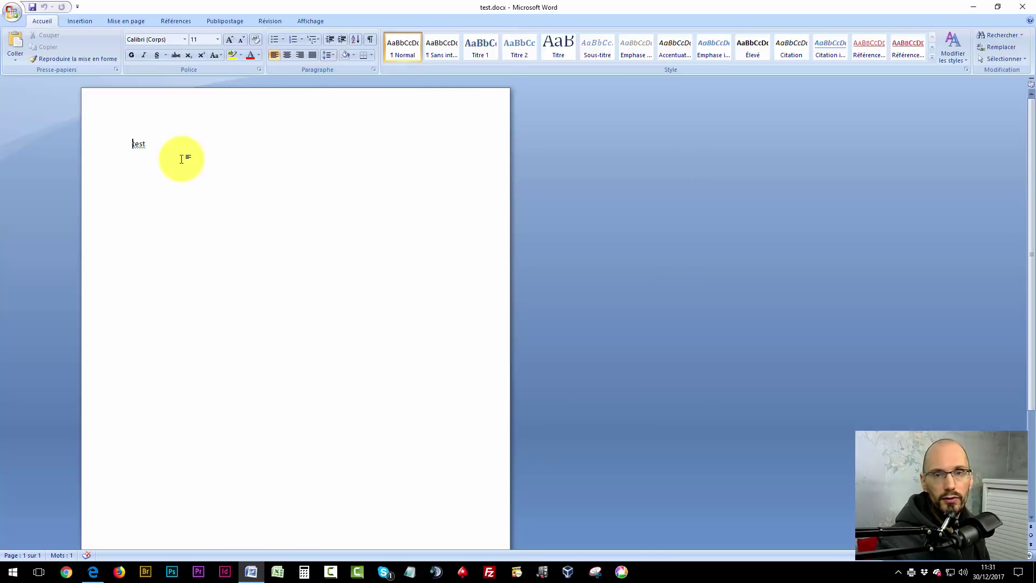
Select Canon MF210 Series(1) as the printer in the print settings and close them without printing
click(14, 11)
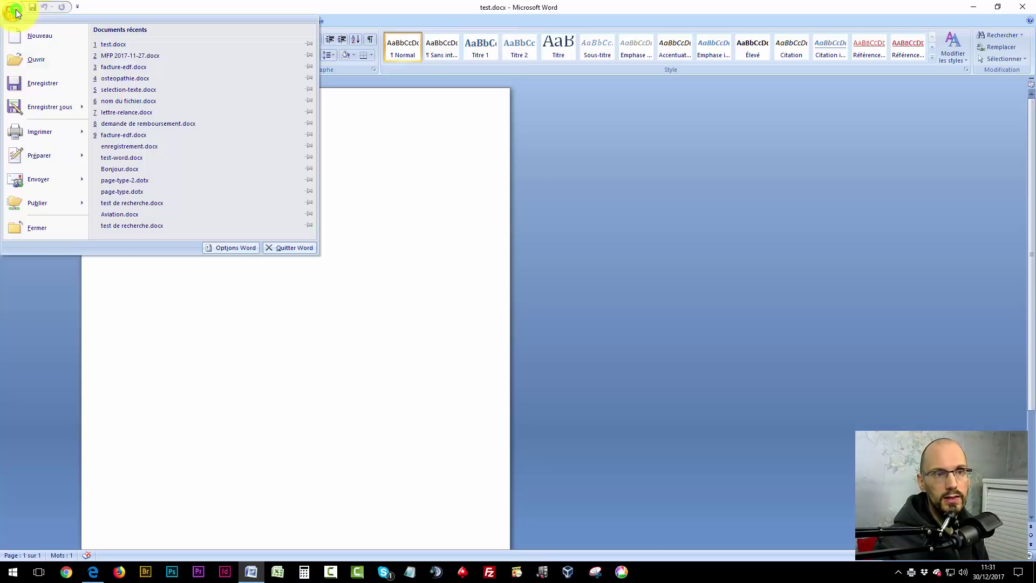
mouse_move(48, 134)
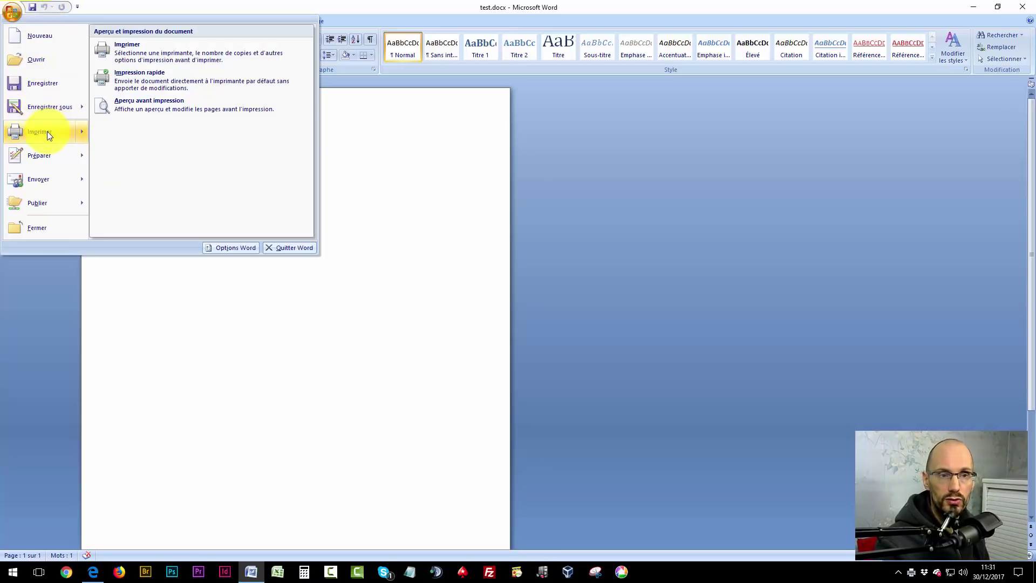
click(157, 47)
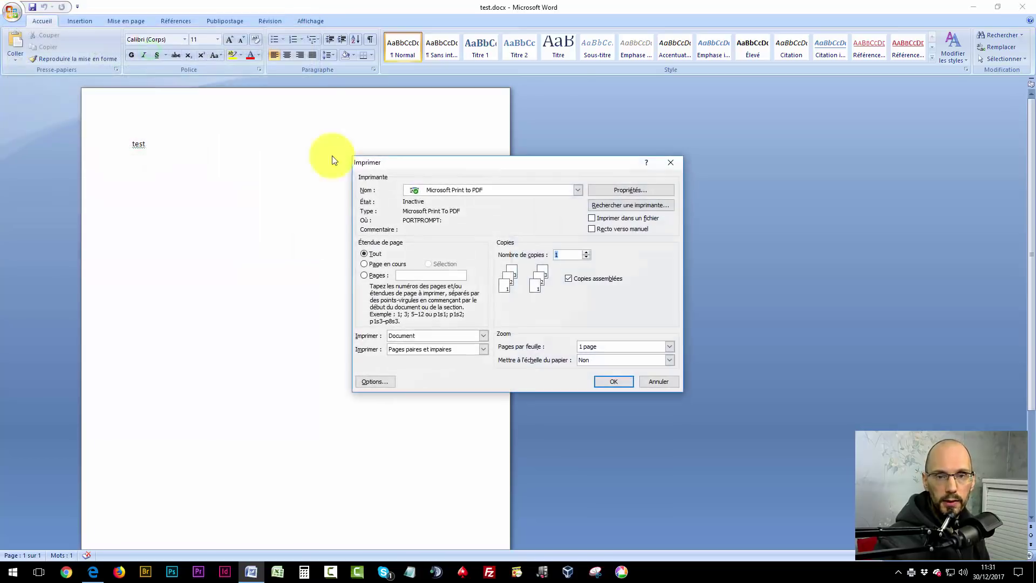
click(471, 189)
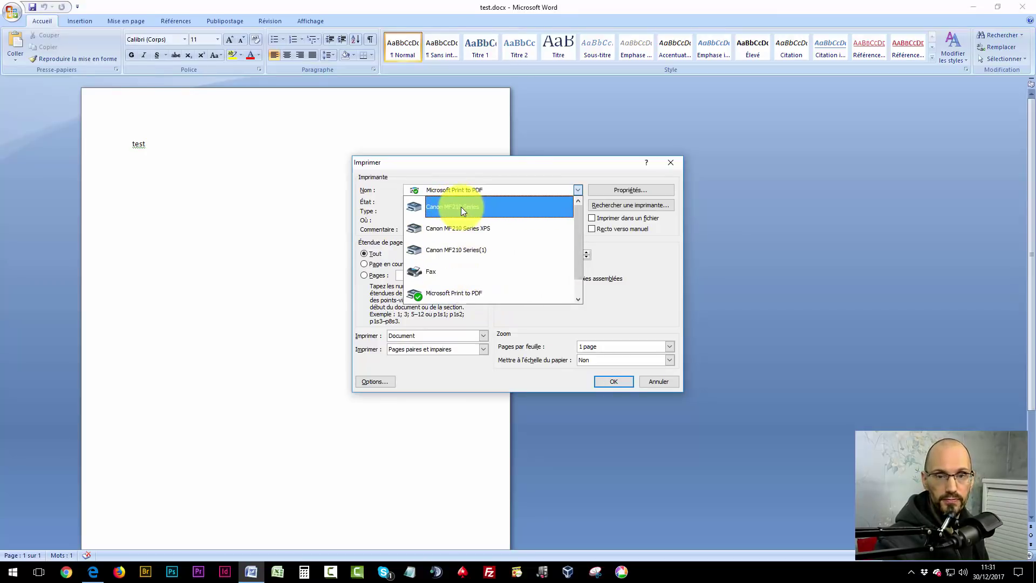
click(468, 249)
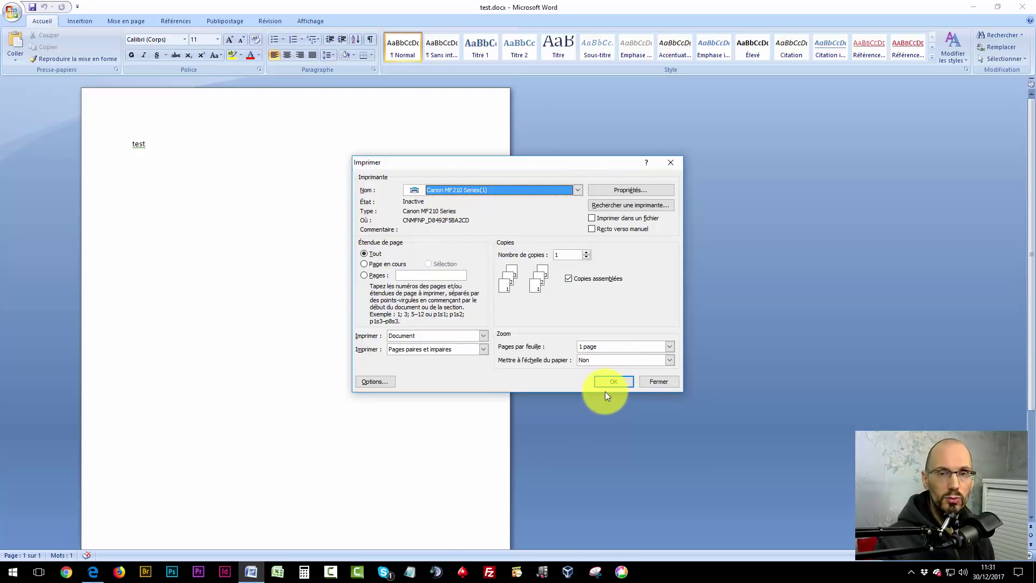
click(655, 377)
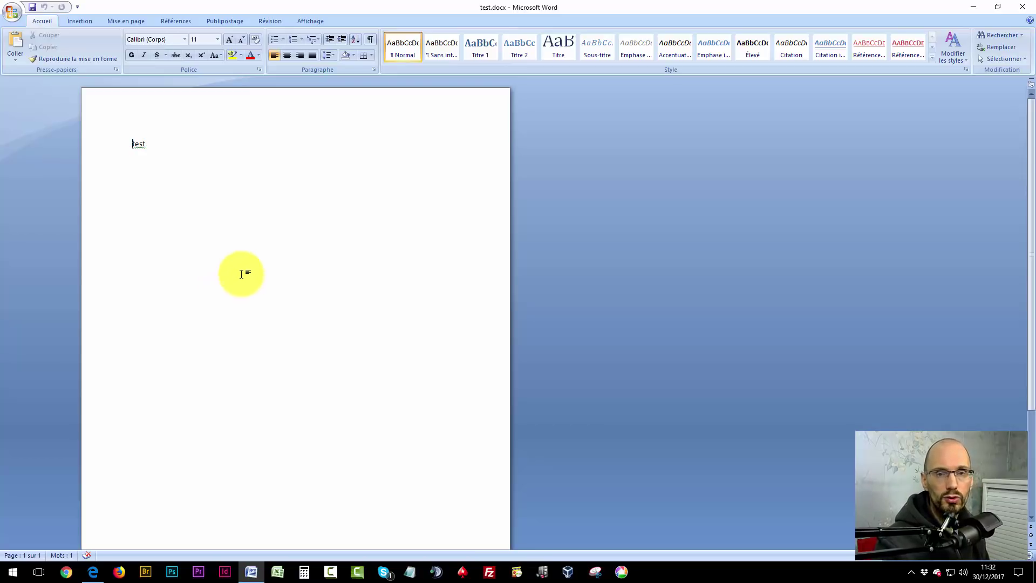
Review Word's display and printing options from the print settings and cancel without changes
key(ctrl+p)
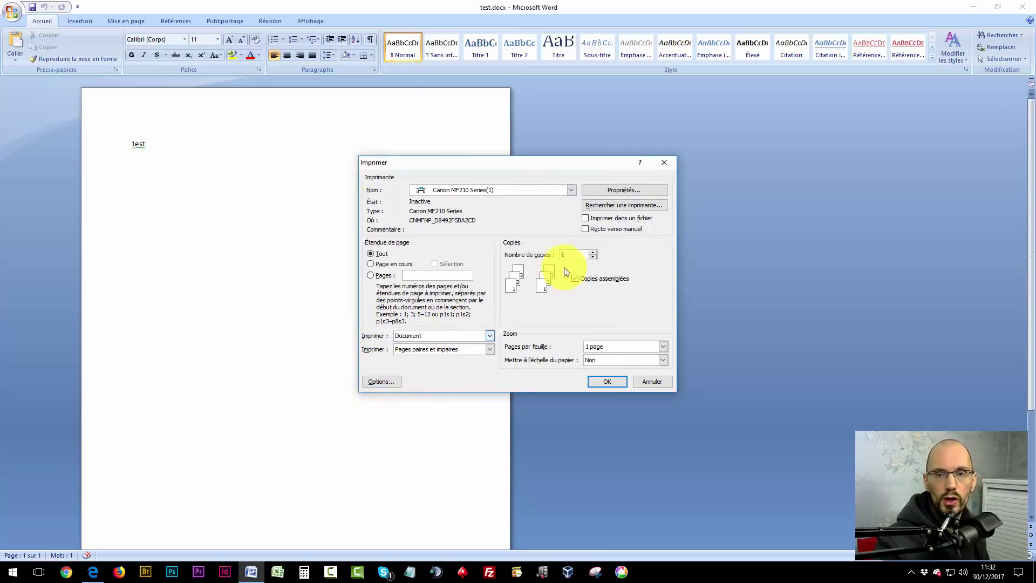
click(382, 379)
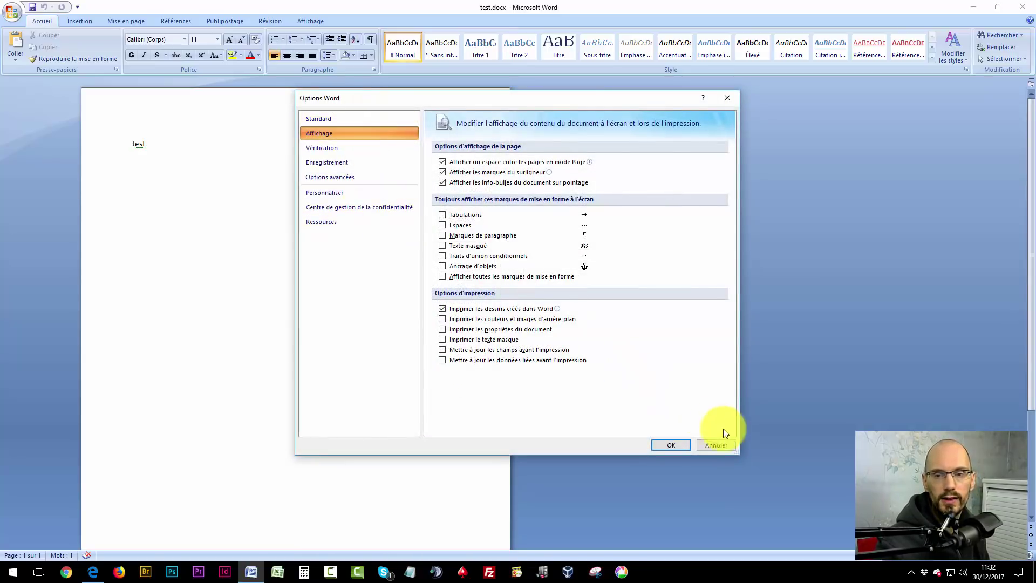
click(718, 446)
Examine the page formats offered in the Canon MF210 Series(1) printer properties and cancel without changes
click(606, 189)
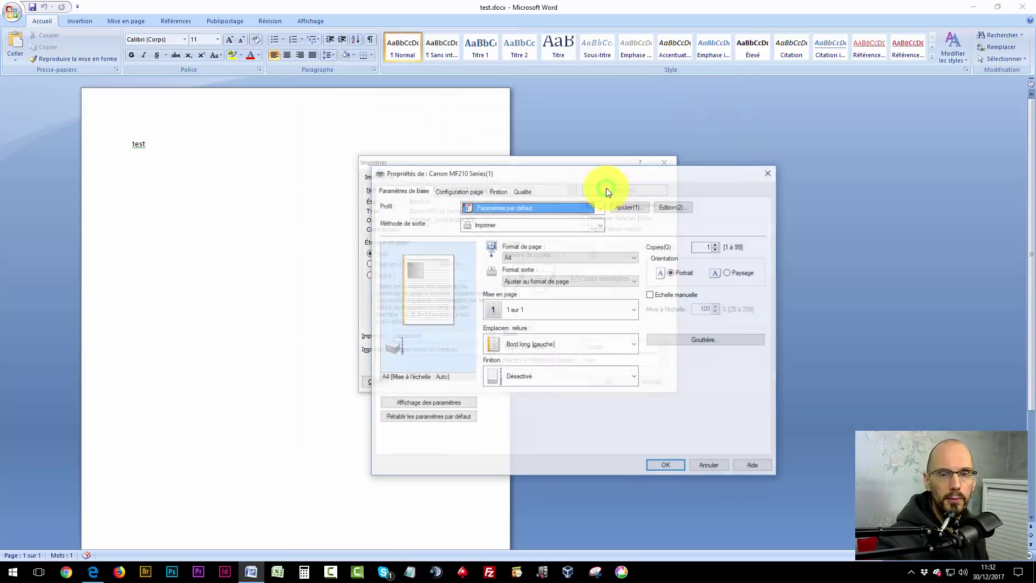
click(515, 256)
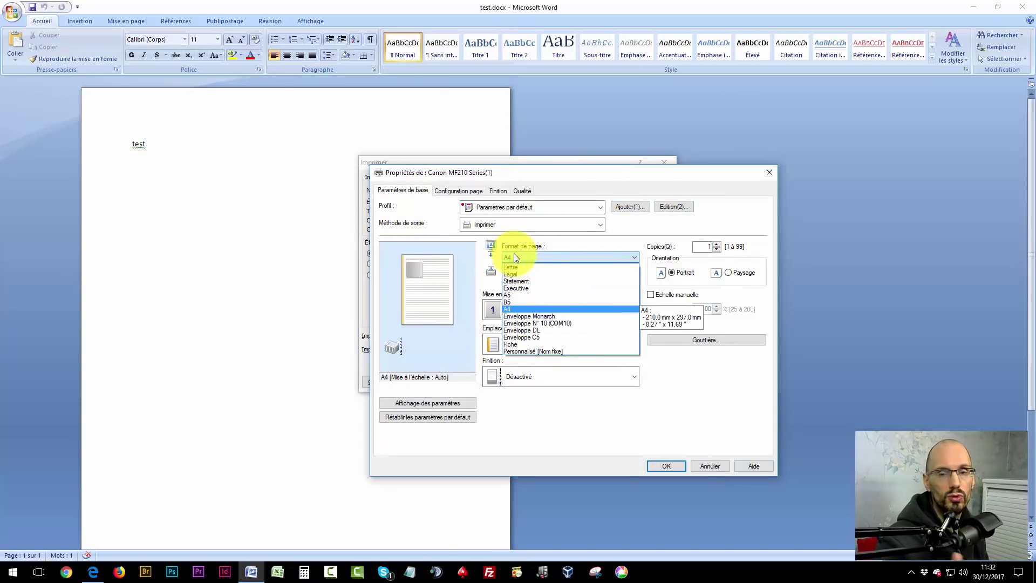
click(533, 414)
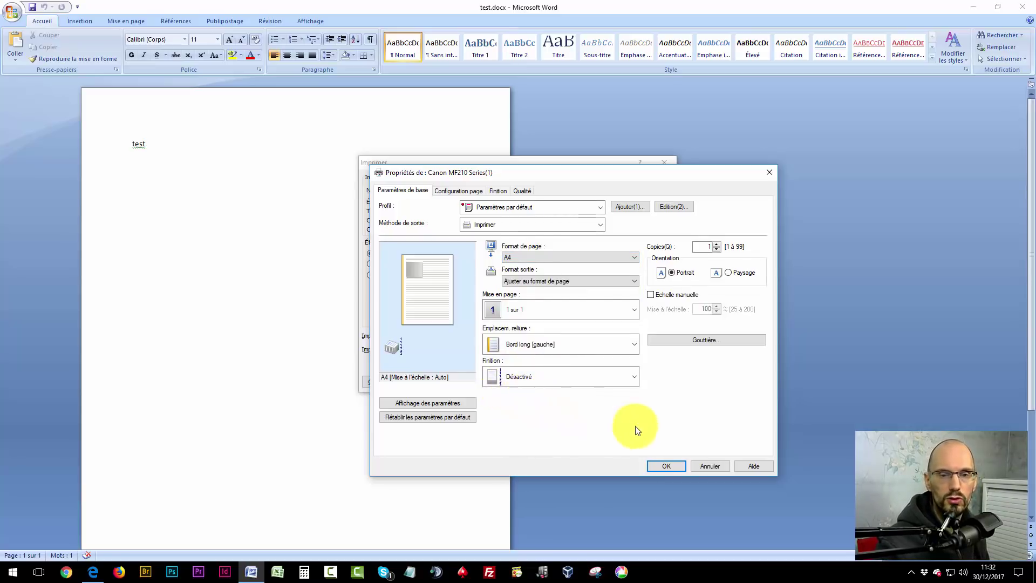
click(716, 464)
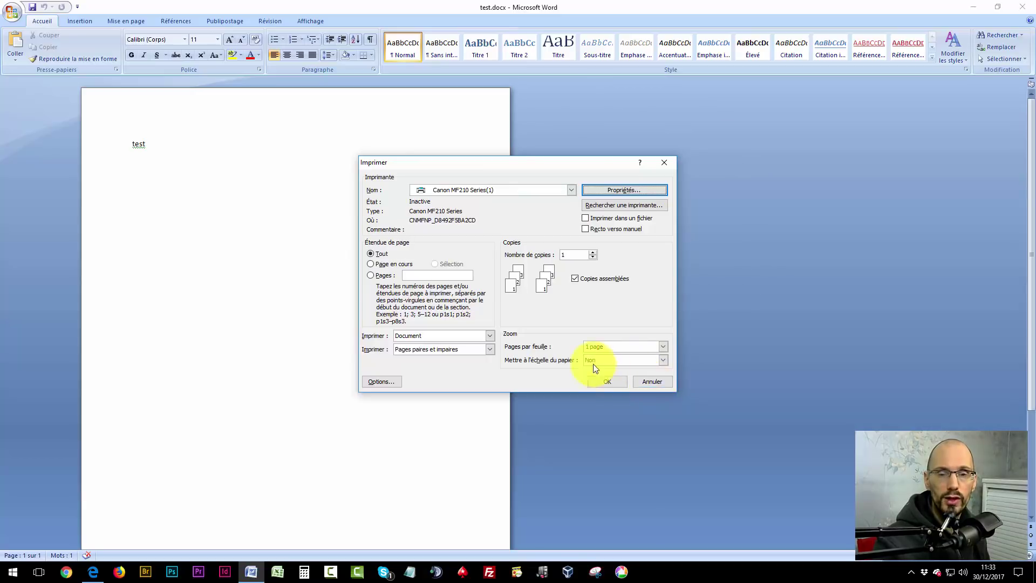
Try the manual scaling option in the Canon MF210 Series(1) printer properties, turn it back off and cancel the print settings
click(604, 189)
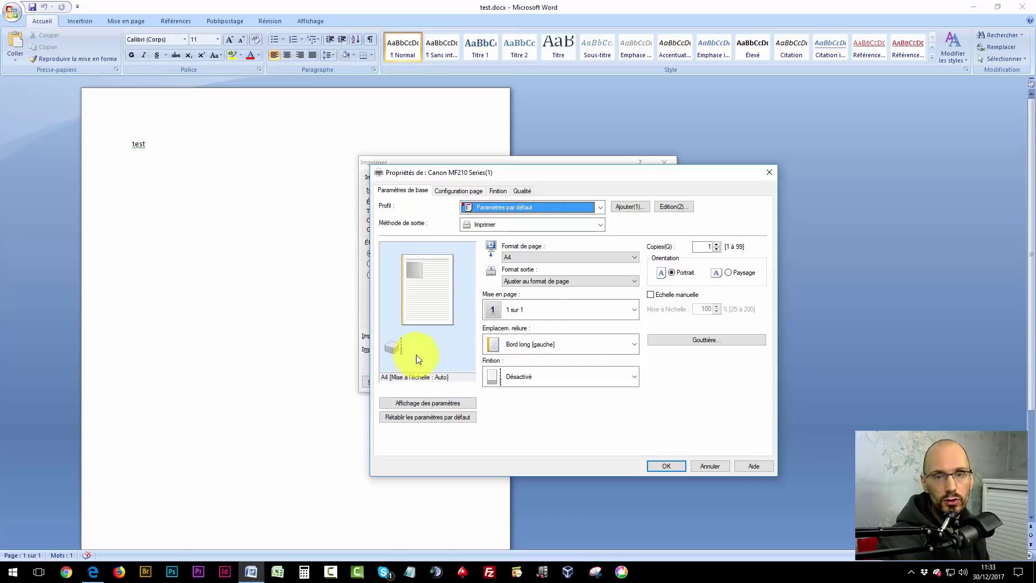
click(651, 295)
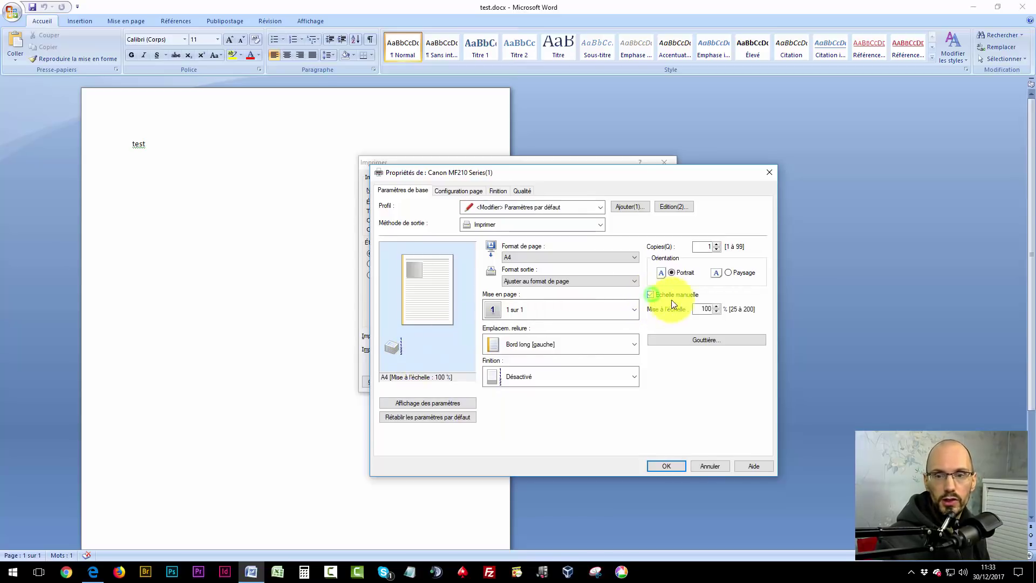
click(652, 296)
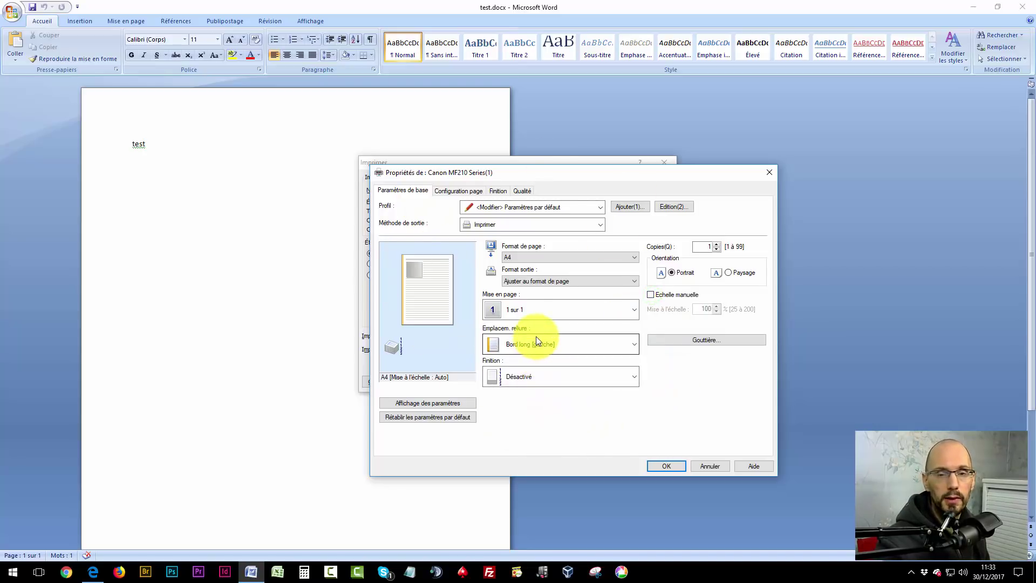
click(710, 466)
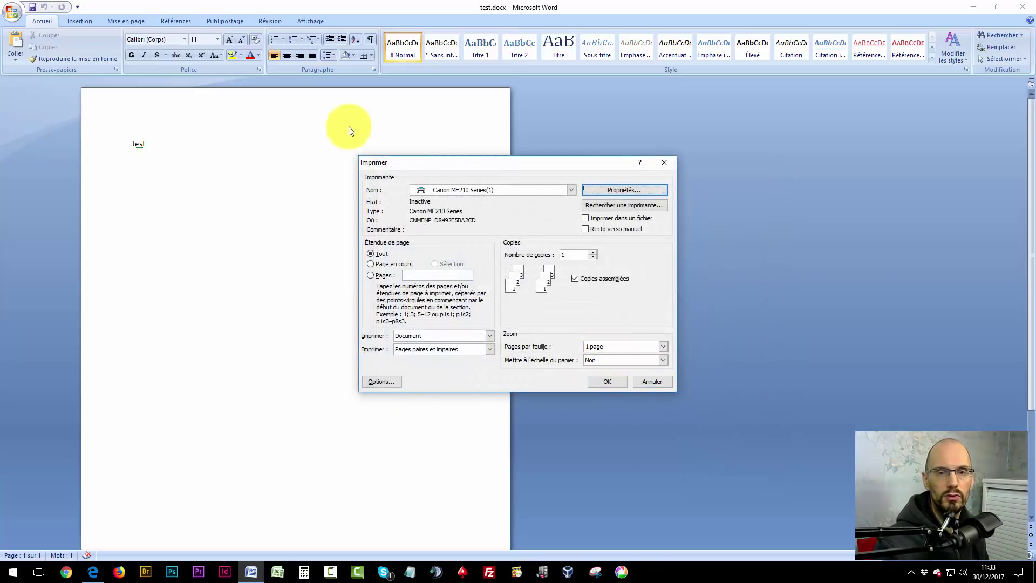
click(654, 381)
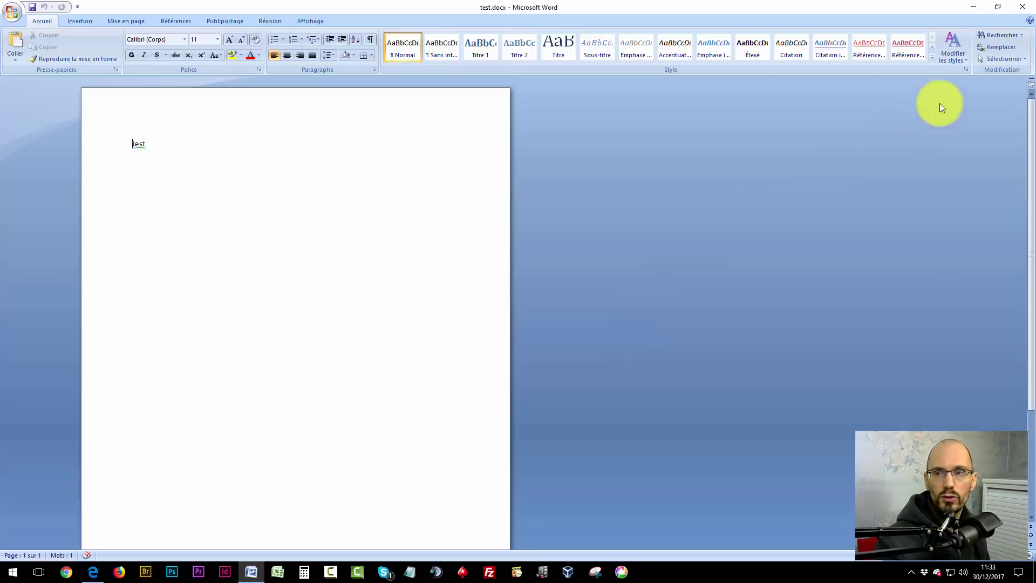
Close the test.docx document, reopen it from the desktop and close Word again
click(1023, 9)
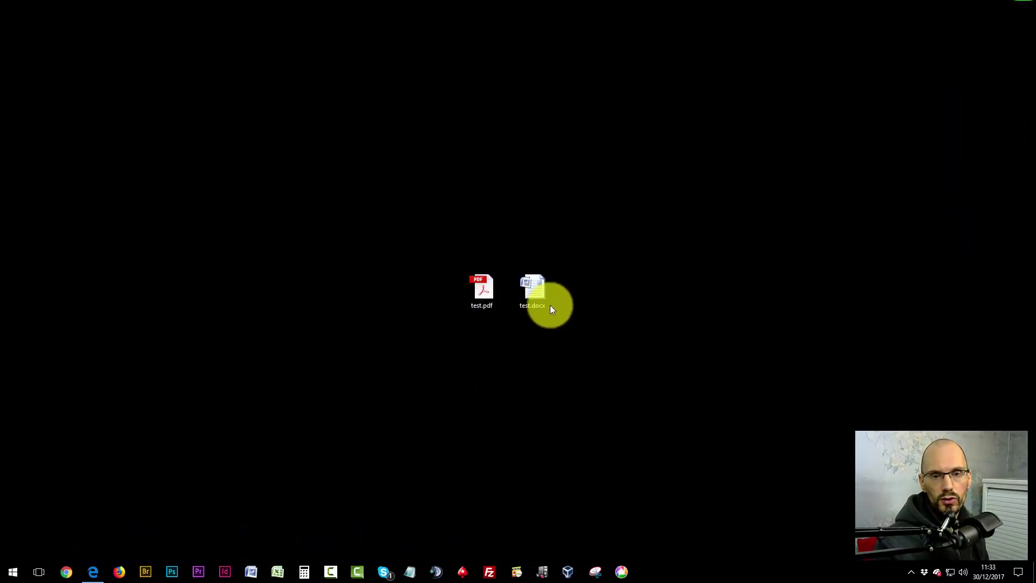
double_click(541, 295)
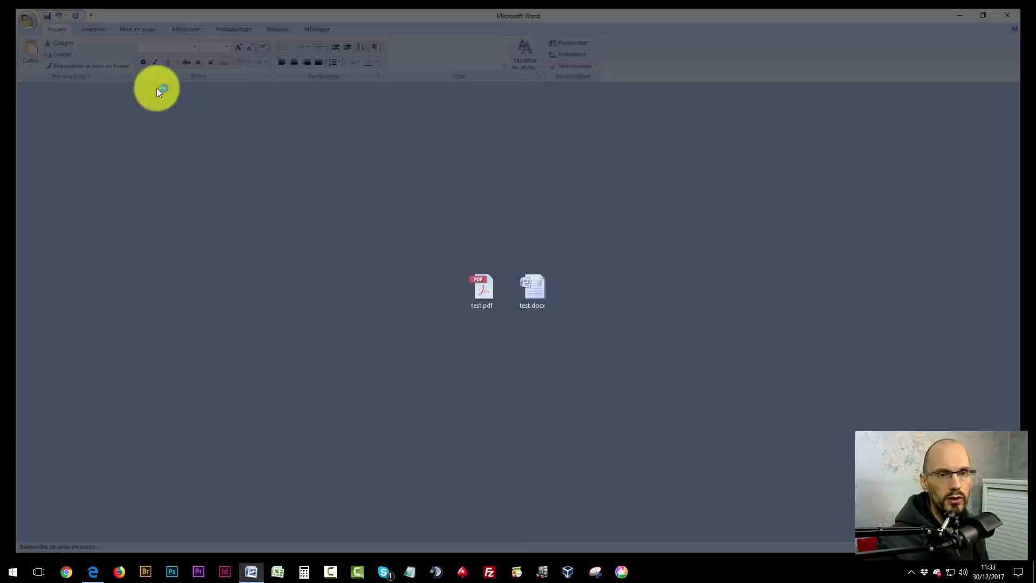
click(1025, 9)
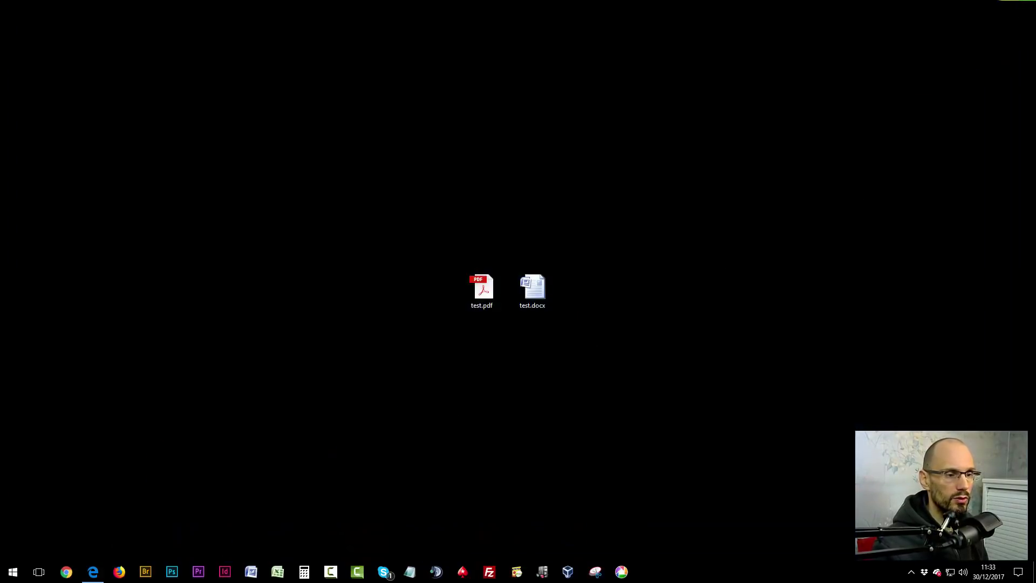
Place usb04.jpg on the desktop beside test.docx and preview it in the photo viewer
drag(114, 483, 578, 289)
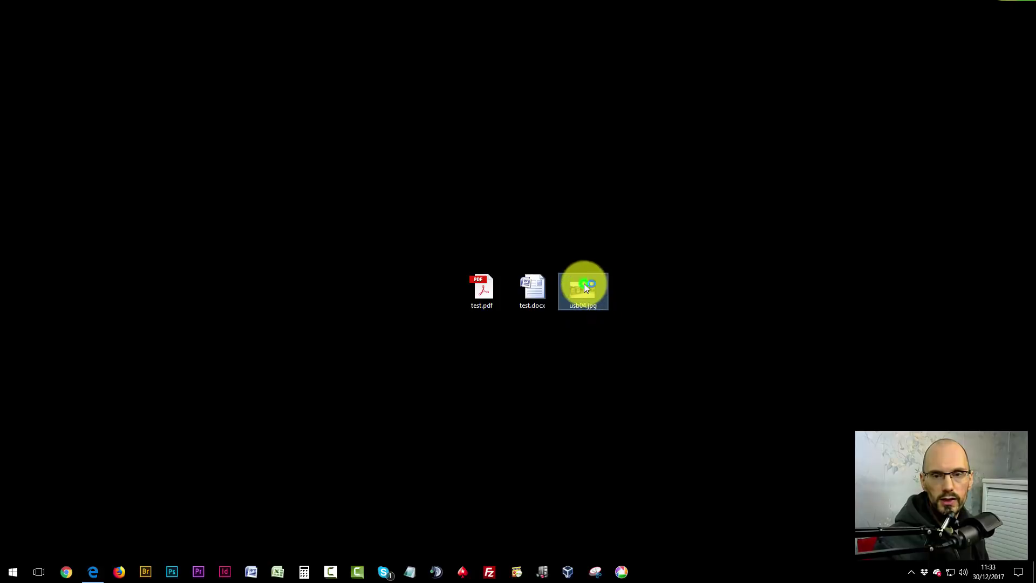
double_click(588, 289)
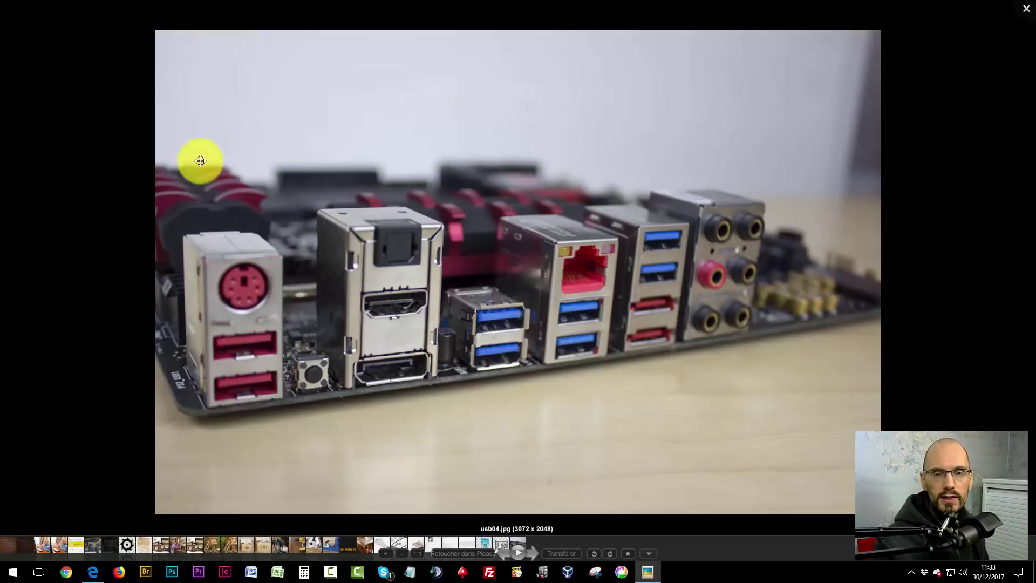
click(1027, 9)
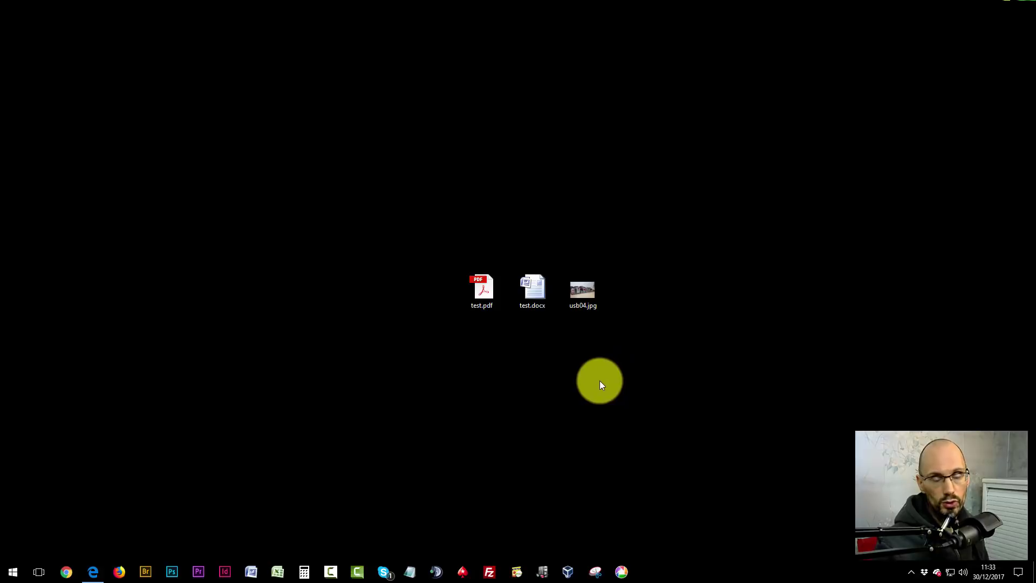
Open the picture print settings for usb04.jpg and cancel them, and view the image again in the photo viewer
right_click(588, 287)
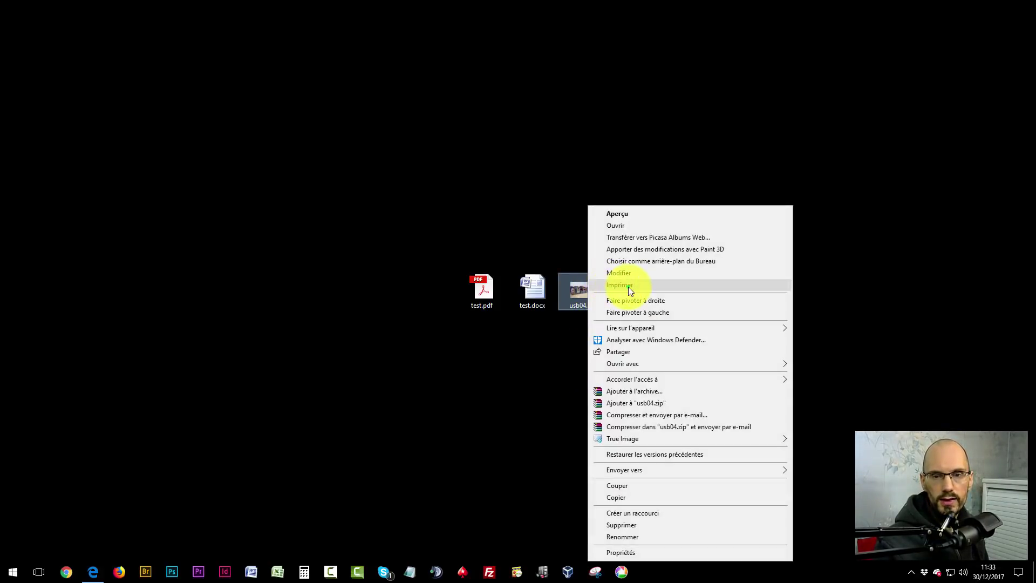
click(628, 287)
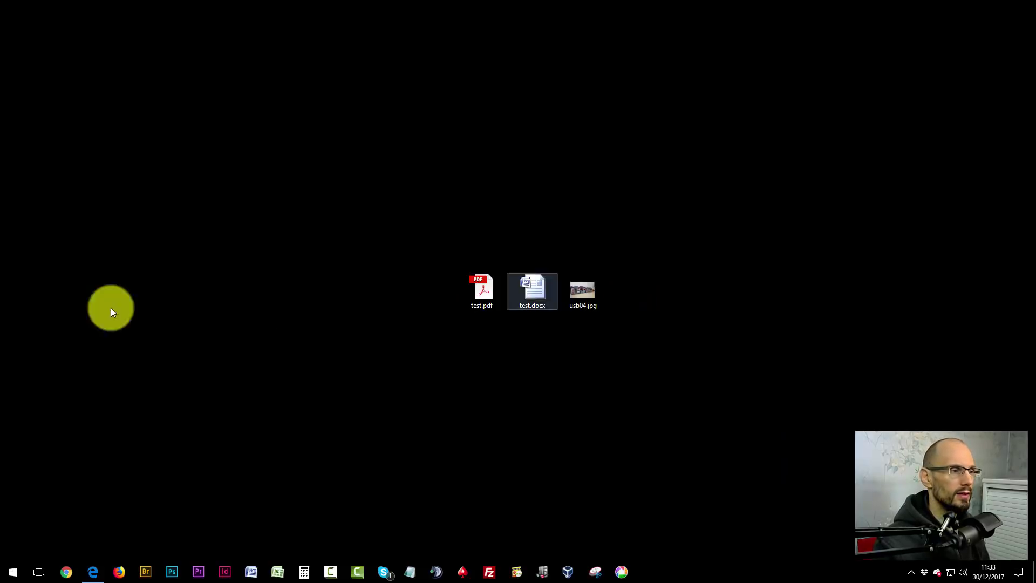
drag(69, 220, 691, 8)
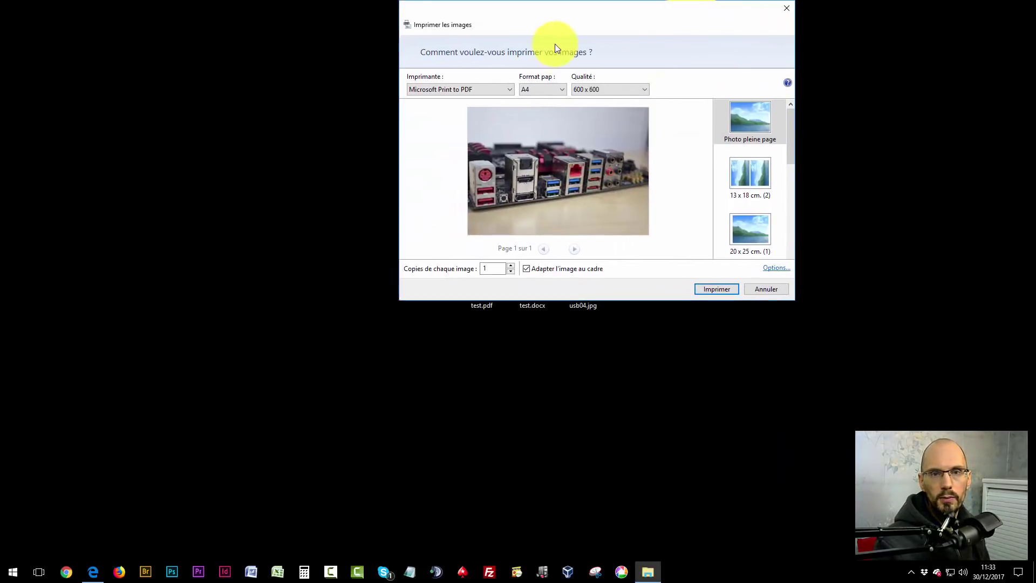
drag(536, 8, 465, 139)
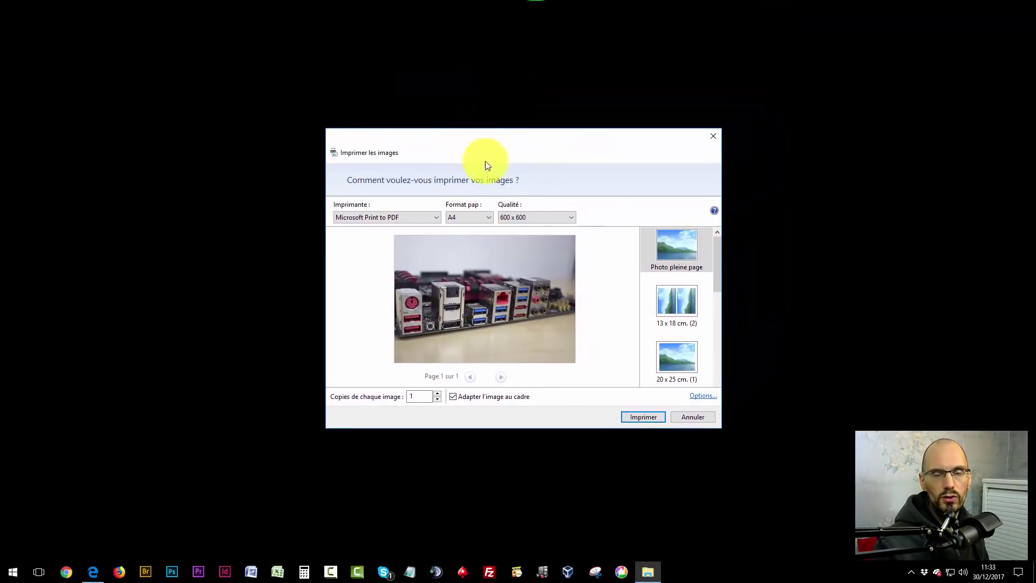
click(692, 417)
double_click(587, 276)
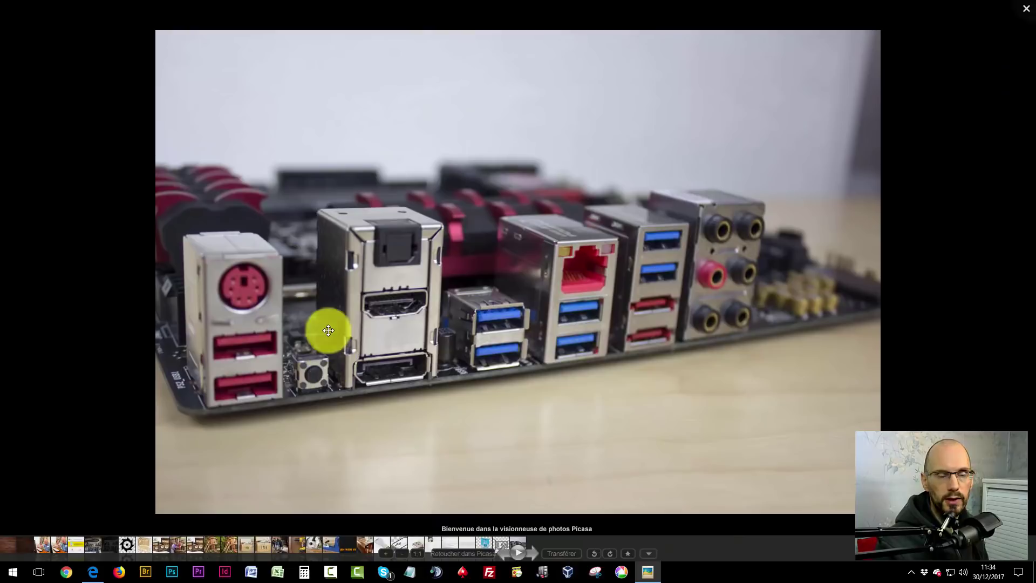
click(1026, 8)
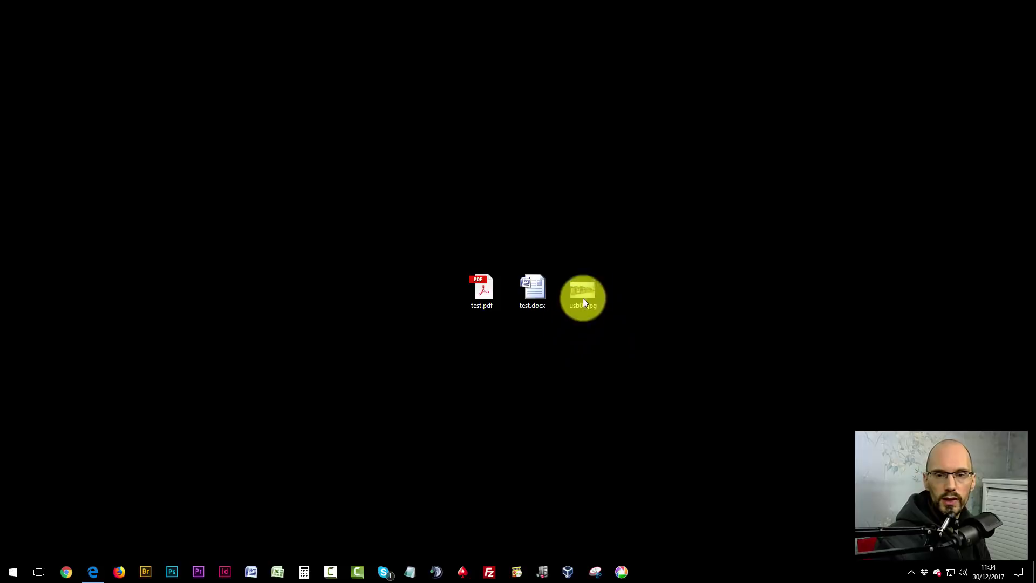
Start printing usb04.jpg from the desktop with the Canon MF210 Series(1) printer and the full-page photo layout
right_click(584, 295)
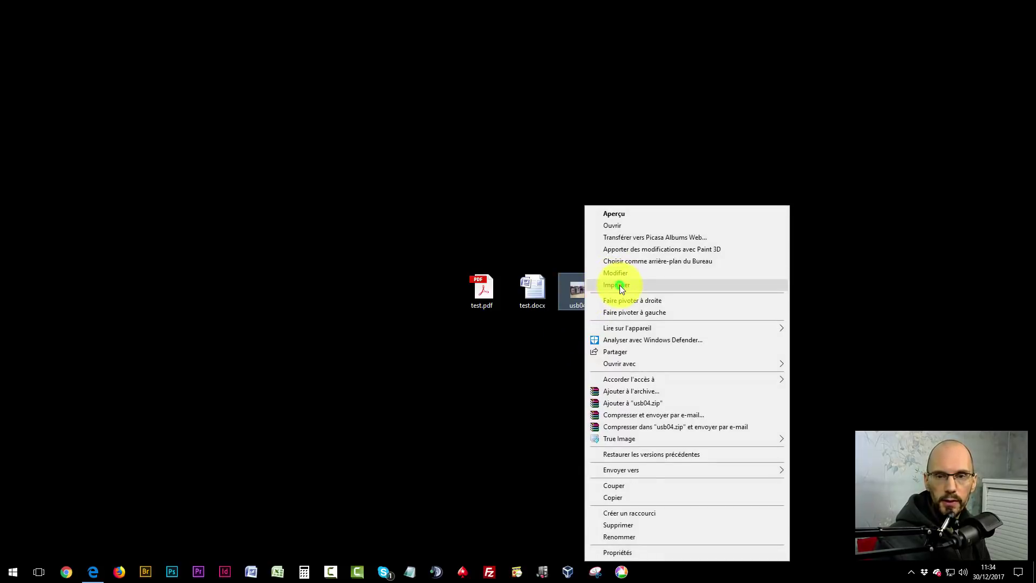
click(348, 295)
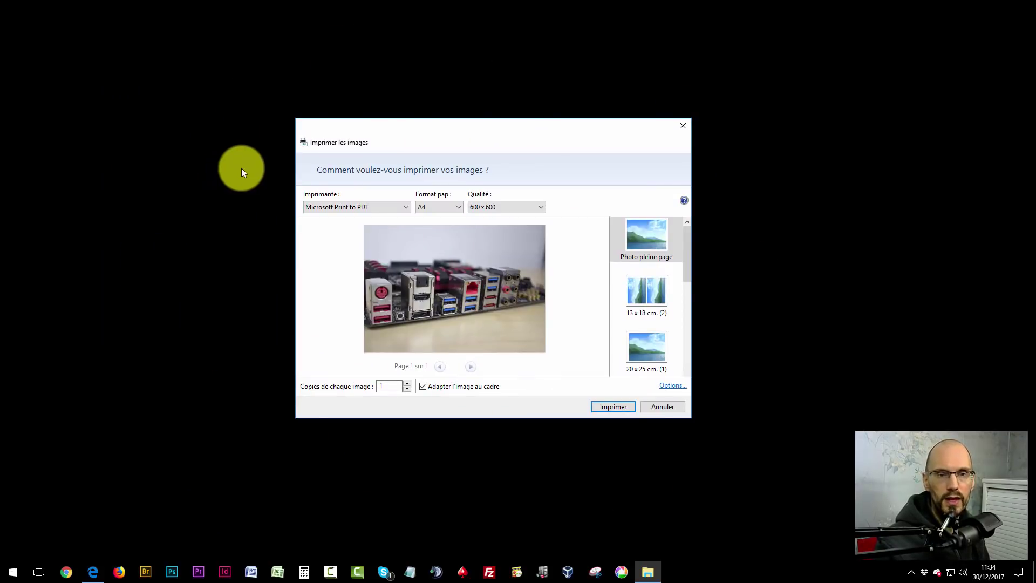
click(331, 206)
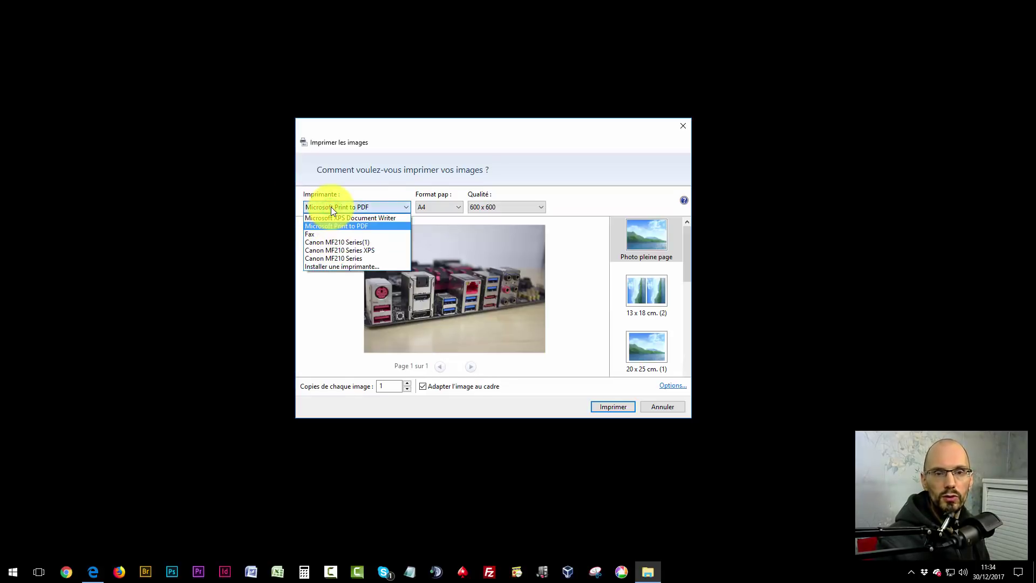
click(326, 242)
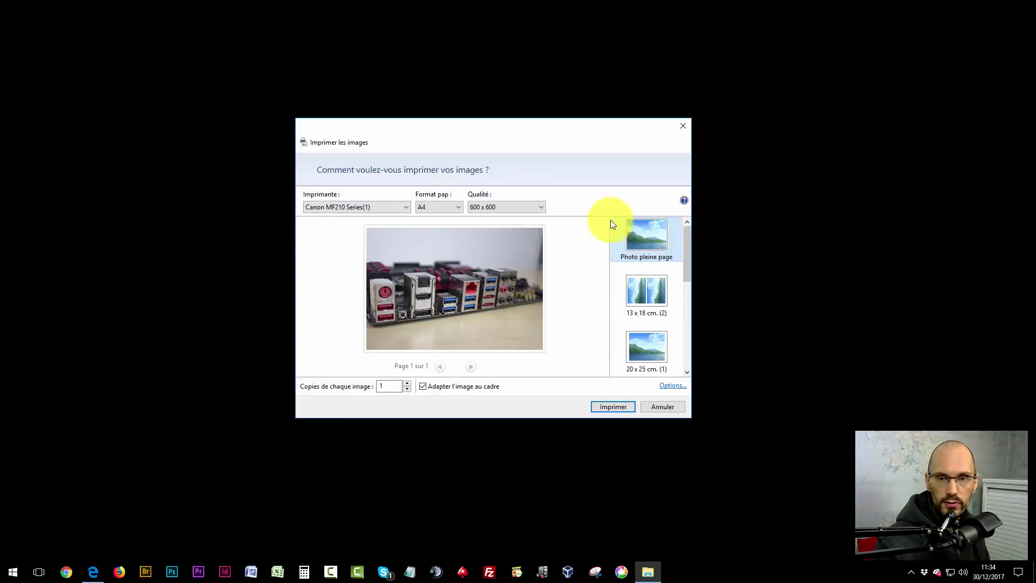
click(632, 245)
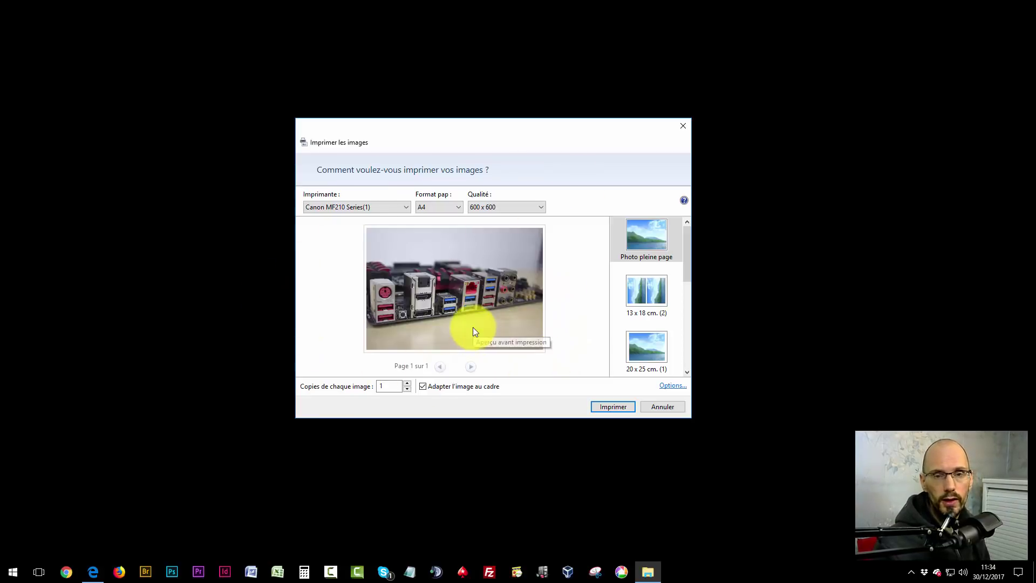
Examine the paper formats and print qualities offered for the Canon MF210 Series(1) without changing them
click(443, 207)
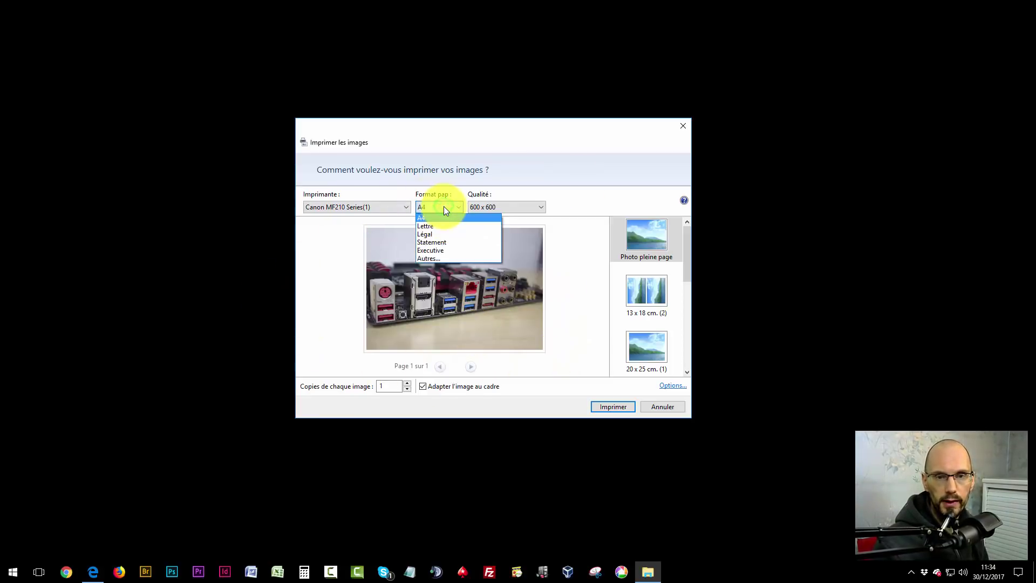
click(431, 210)
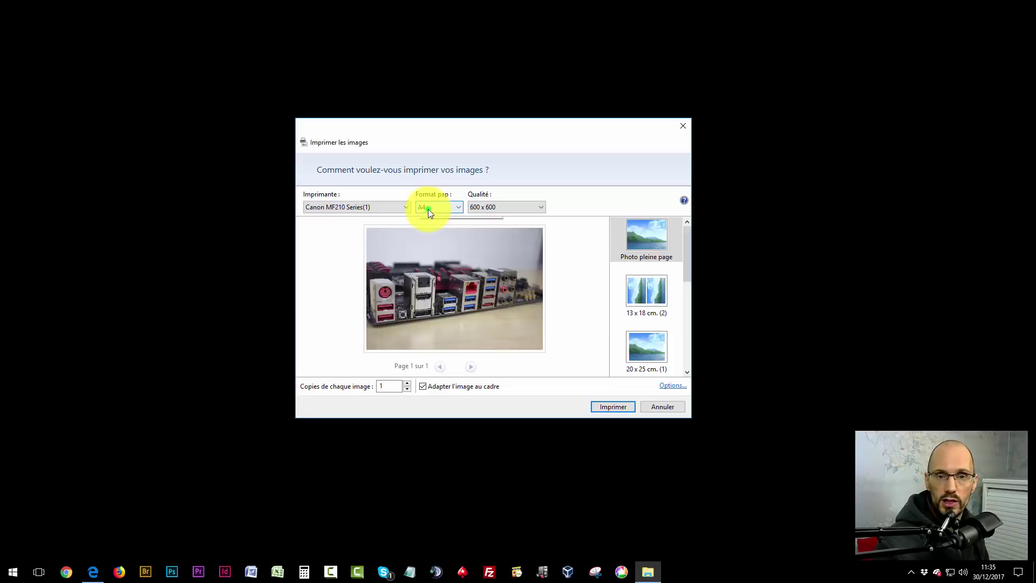
click(429, 207)
click(433, 208)
click(315, 253)
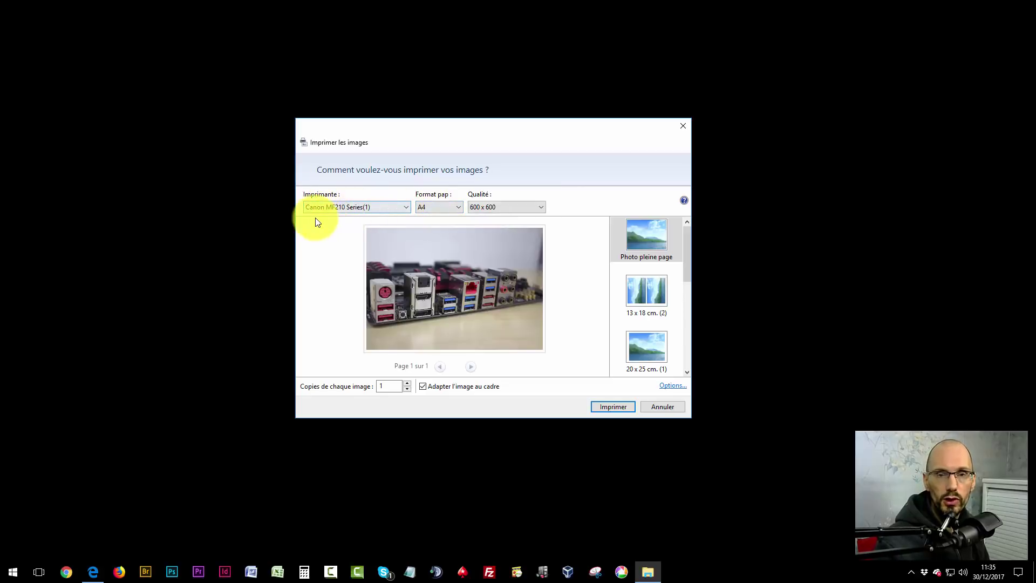
click(416, 204)
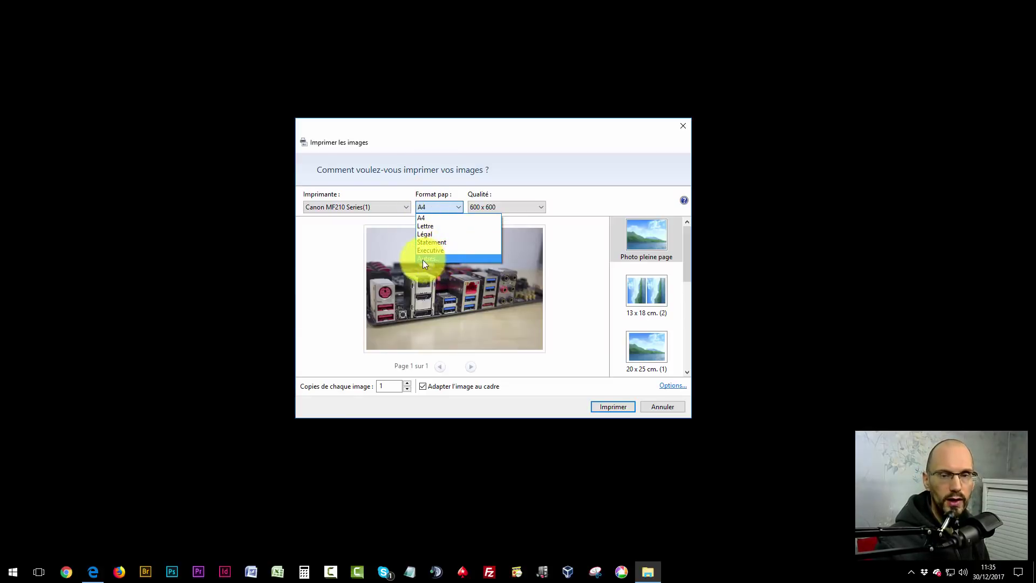
click(326, 260)
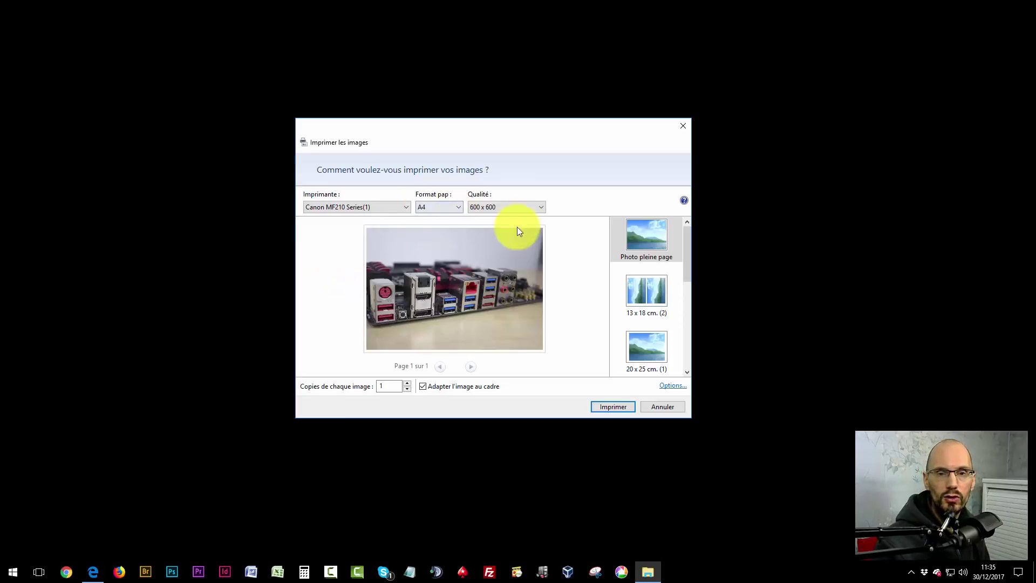
click(488, 207)
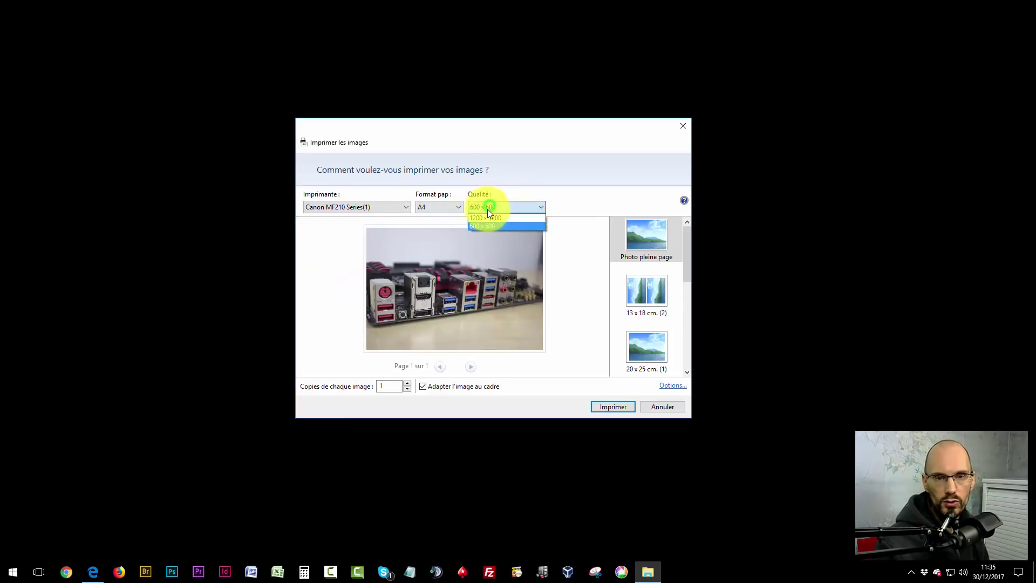
click(334, 256)
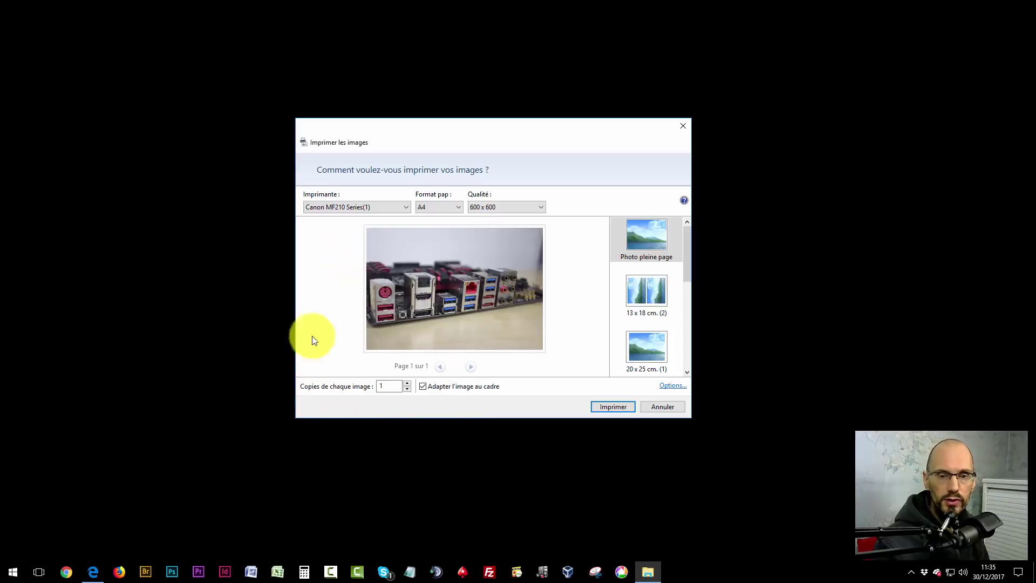
Turn fitting the image to the frame off and back on to compare the print preview
click(423, 387)
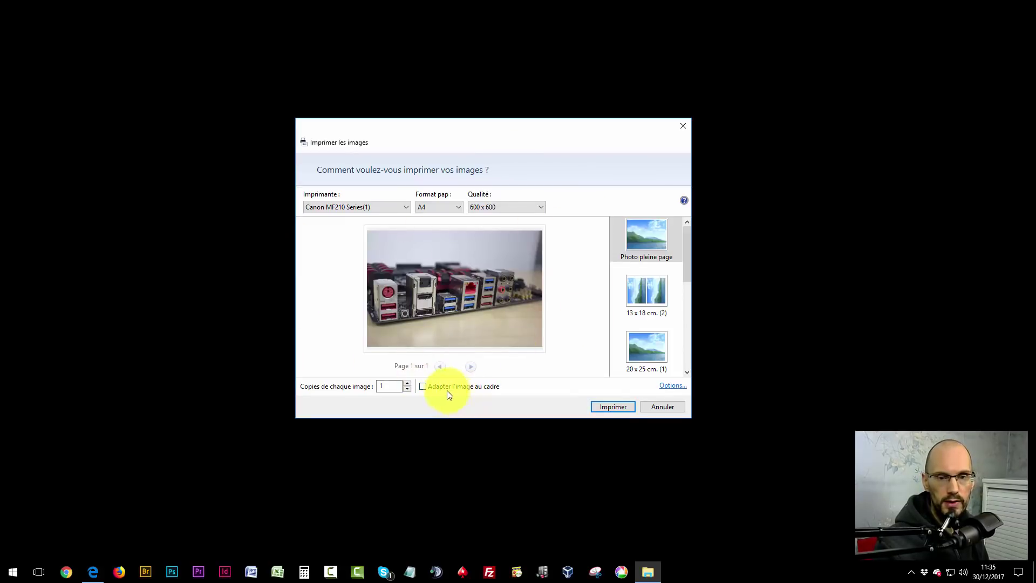
click(423, 386)
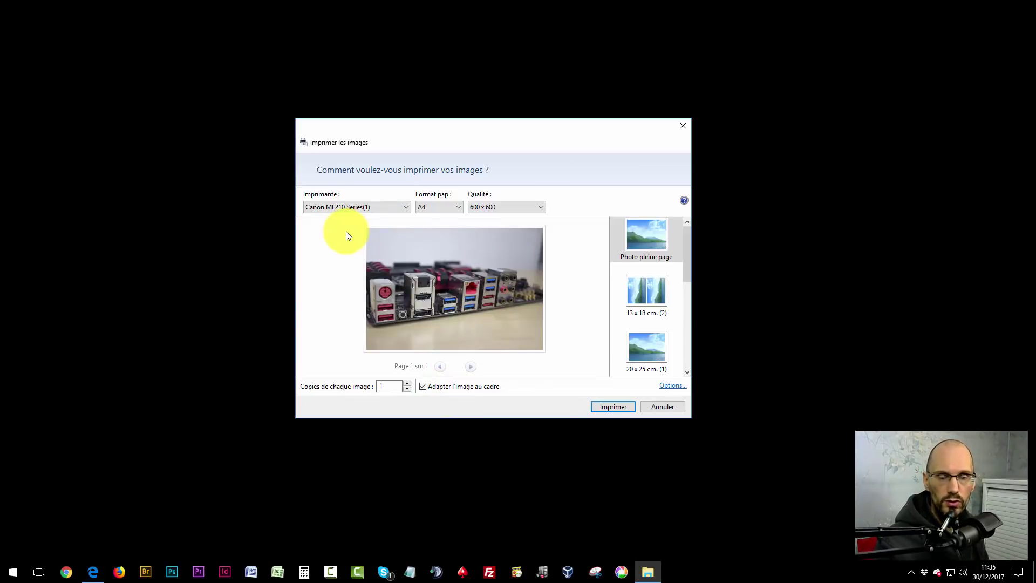
click(423, 387)
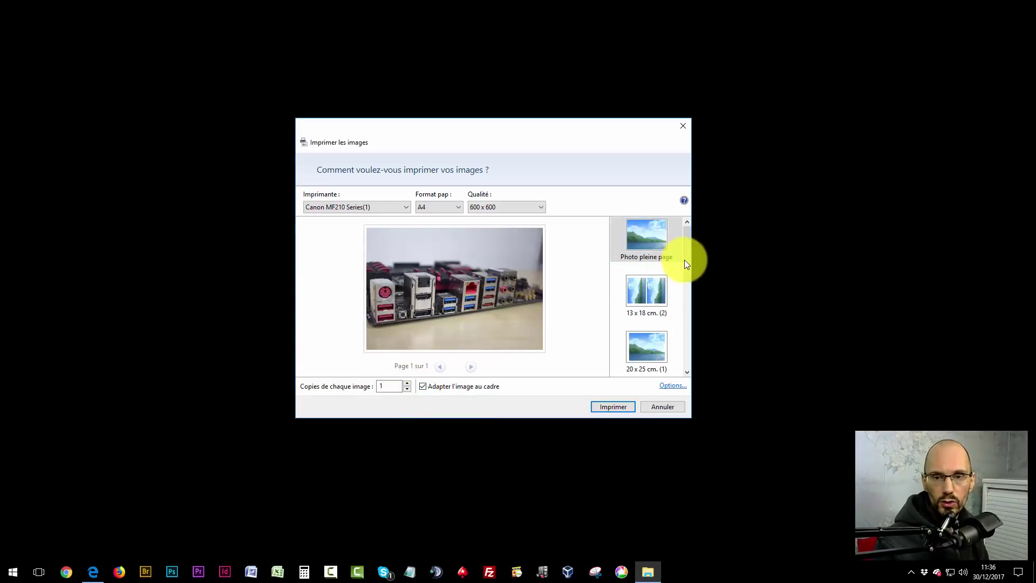
Try the 13 x 18 cm. (2) layout for usb04.jpg and close the print settings without printing
scroll(686, 270, down, 1)
click(640, 268)
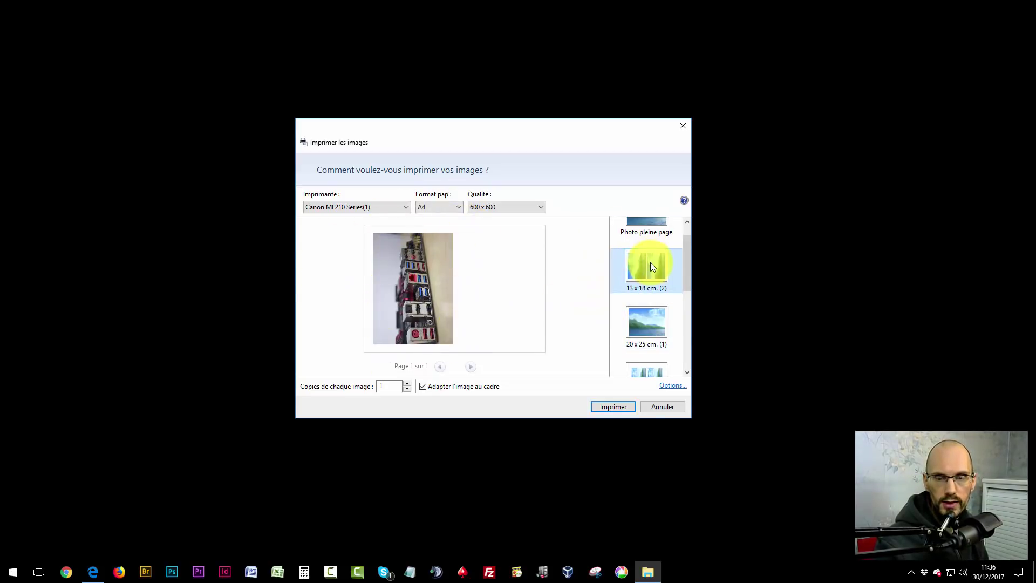
click(680, 132)
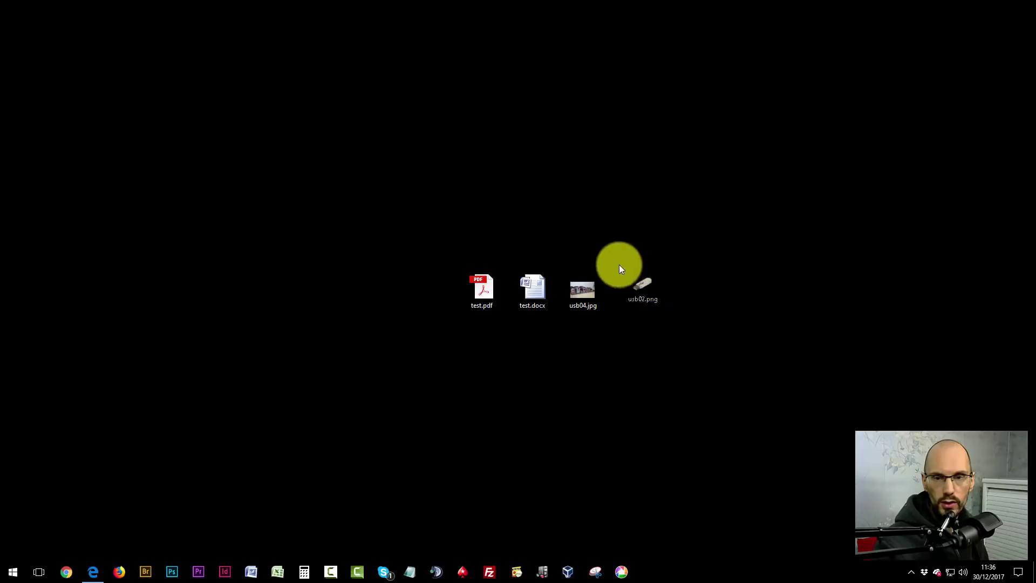
Preview usb04.jpg and usb02.png together in the 13 x 18 cm. (2) print layout and cancel without printing
drag(574, 246, 637, 290)
right_click(581, 284)
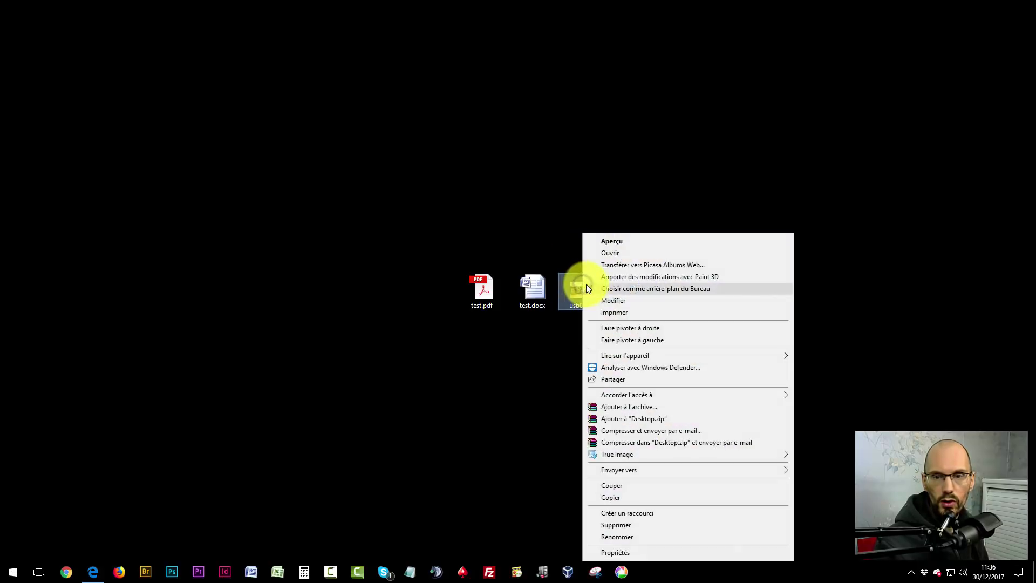
click(607, 313)
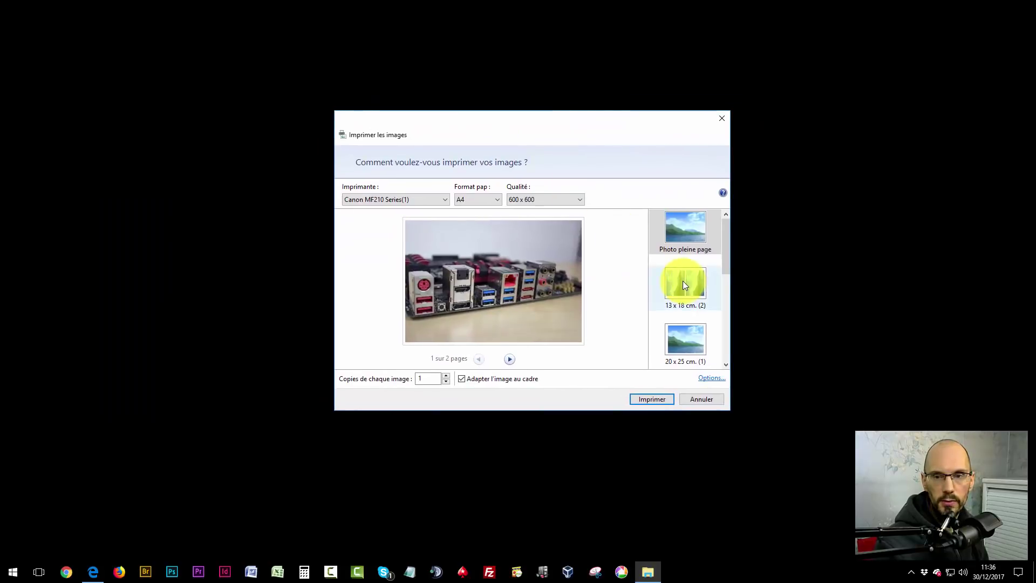
click(682, 284)
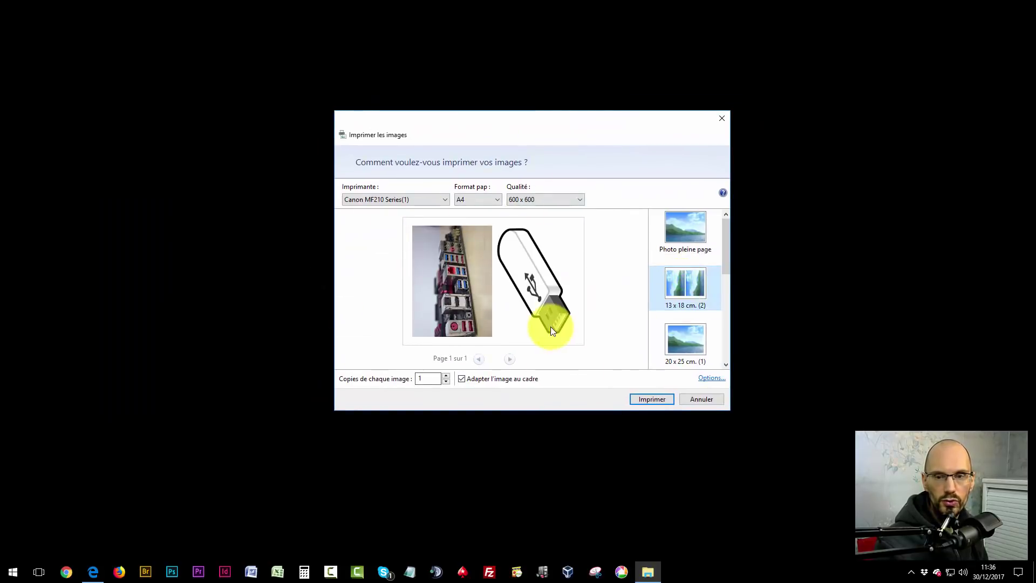
click(705, 400)
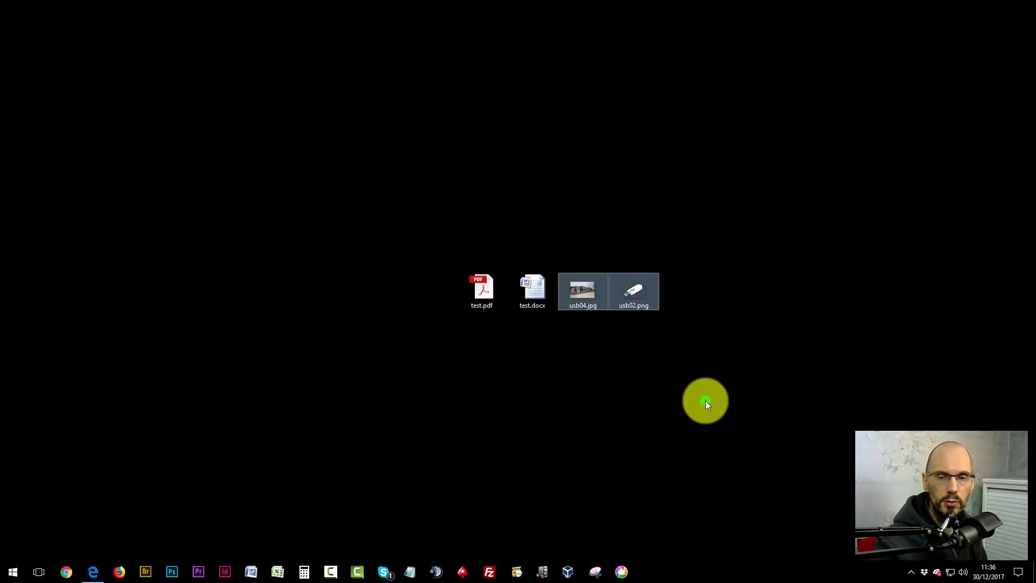
click(705, 400)
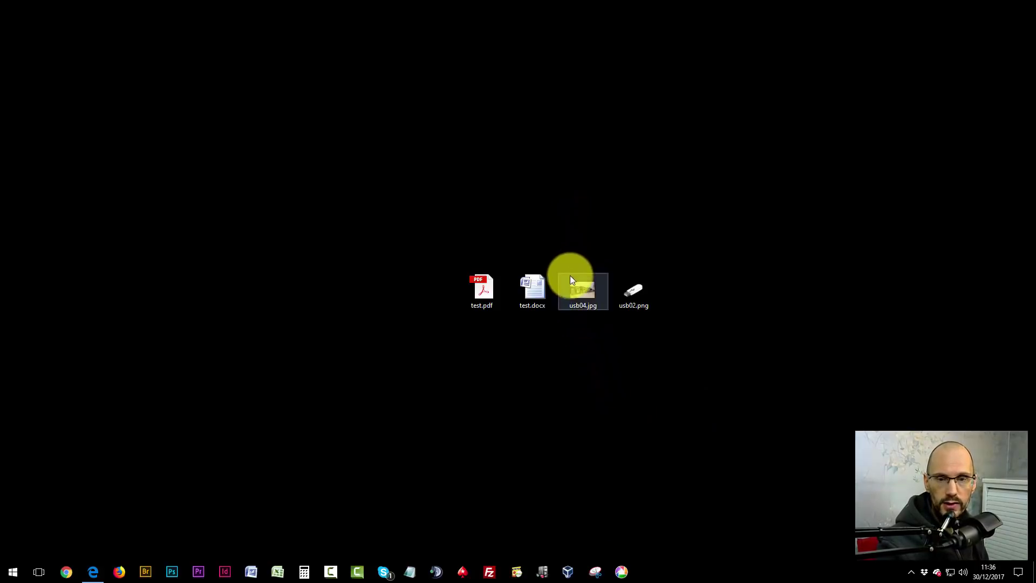
Bring up the print settings for usb04.jpg and usb02.png and page through the full-page preview of both images
drag(574, 247, 651, 330)
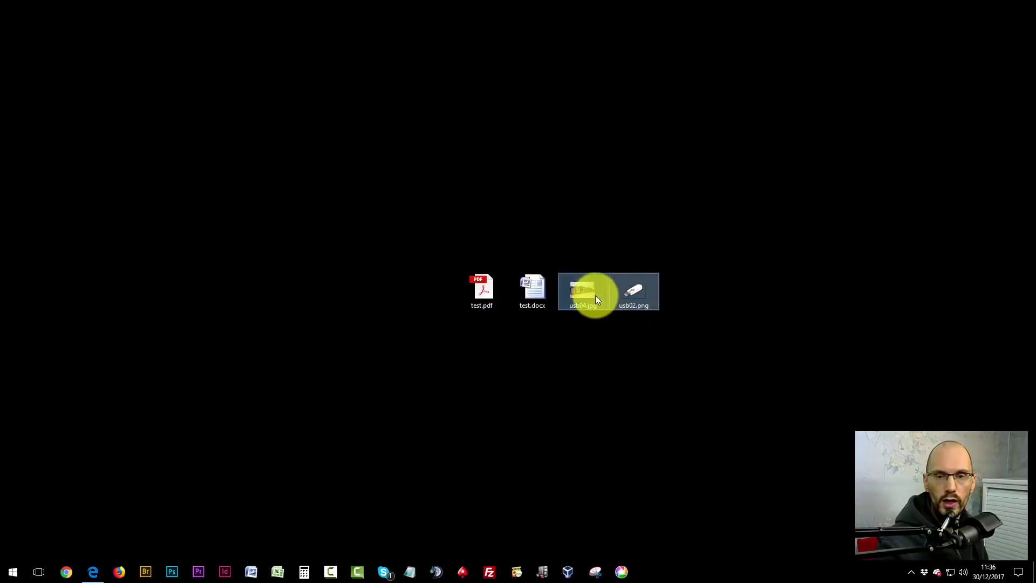
right_click(577, 289)
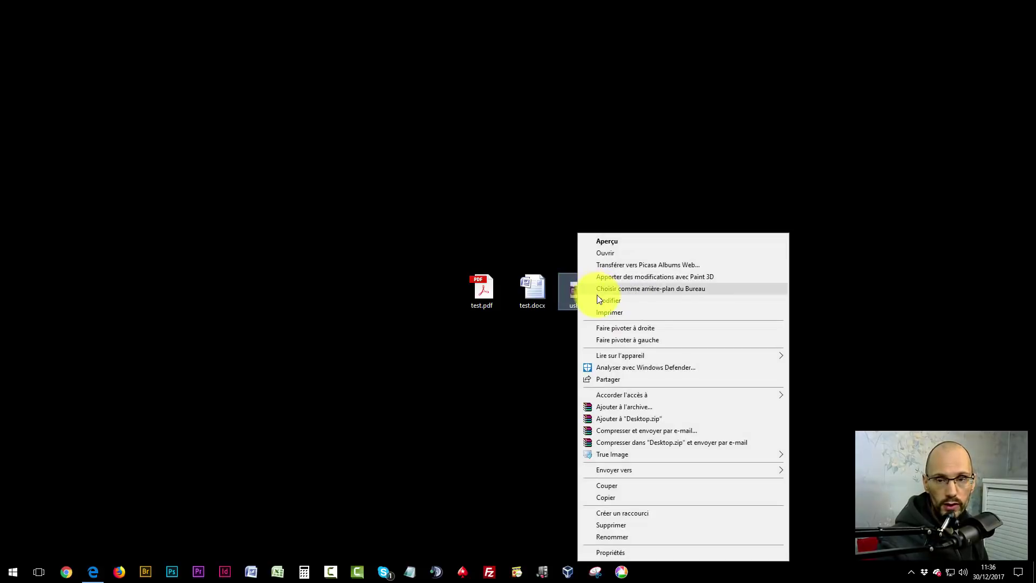
click(604, 314)
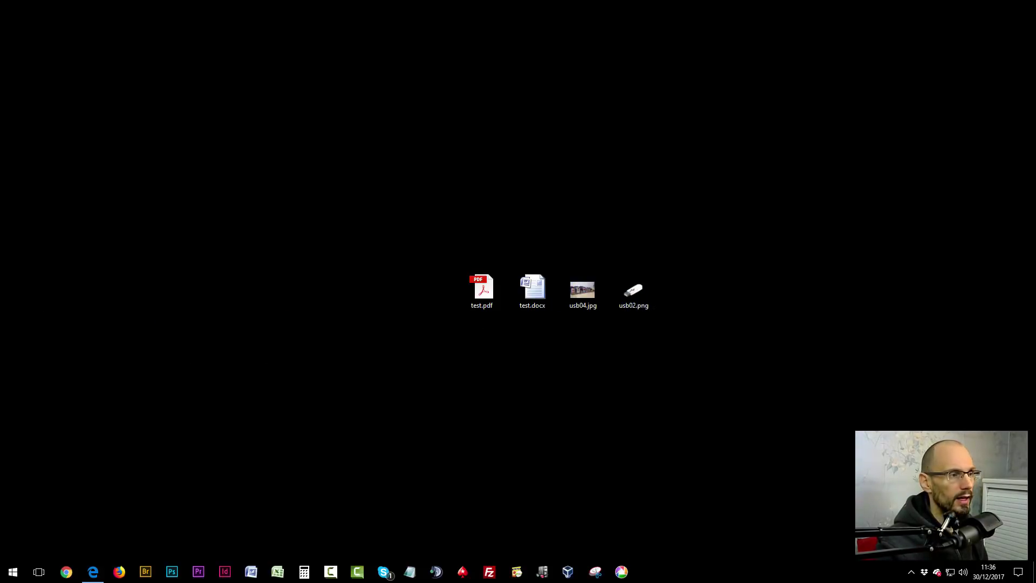
drag(37, 186, 631, 111)
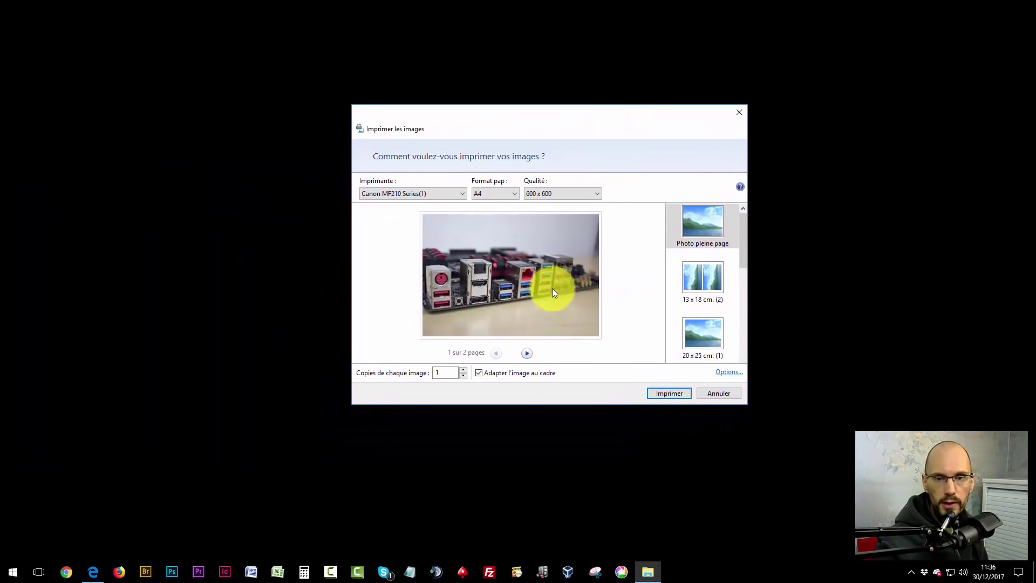
click(527, 354)
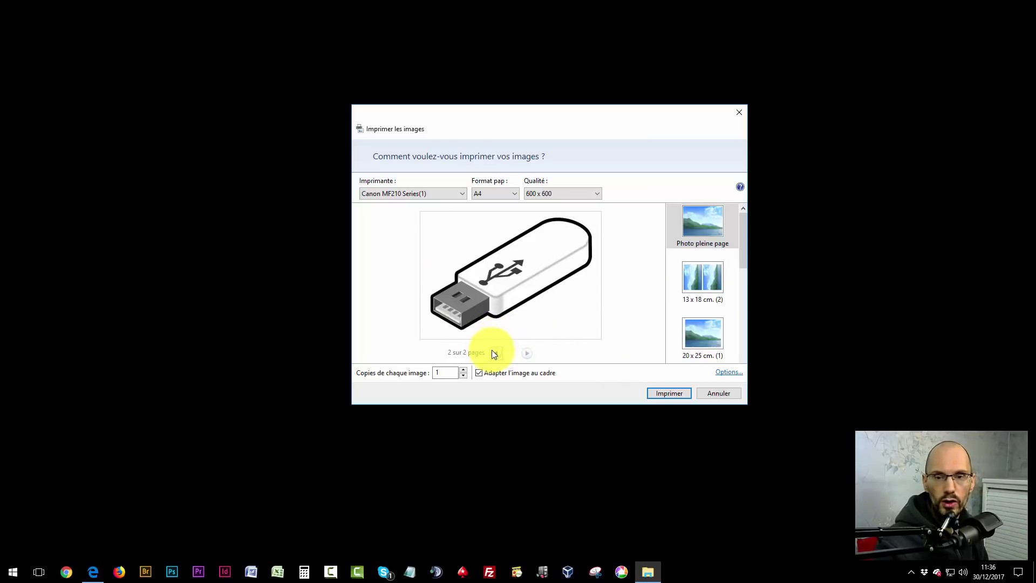
click(493, 352)
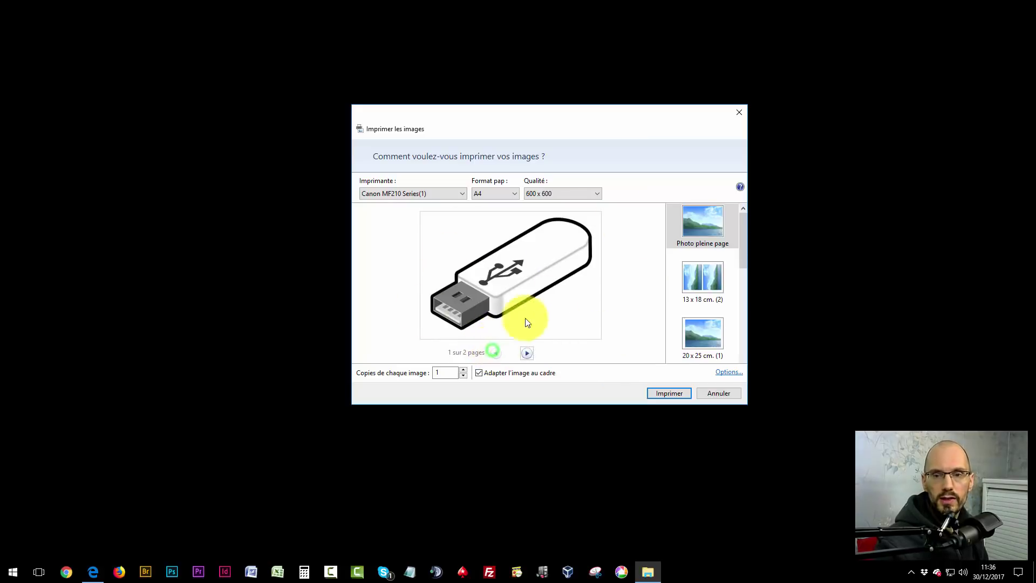
Compare the 13 x 18 cm. (2), 10 x 15 cm. (2), 9 x 13 cm. (4) and Wallet (9) layouts for both images, and cancel the print
click(704, 280)
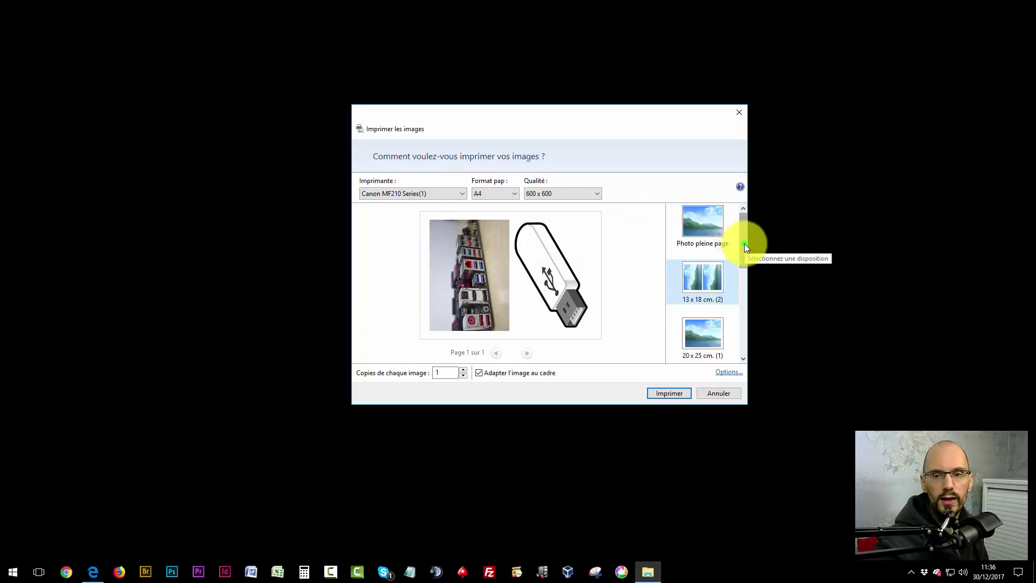
mouse_move(743, 248)
mouse_down()
mouse_move(742, 276)
mouse_move(744, 259)
mouse_up()
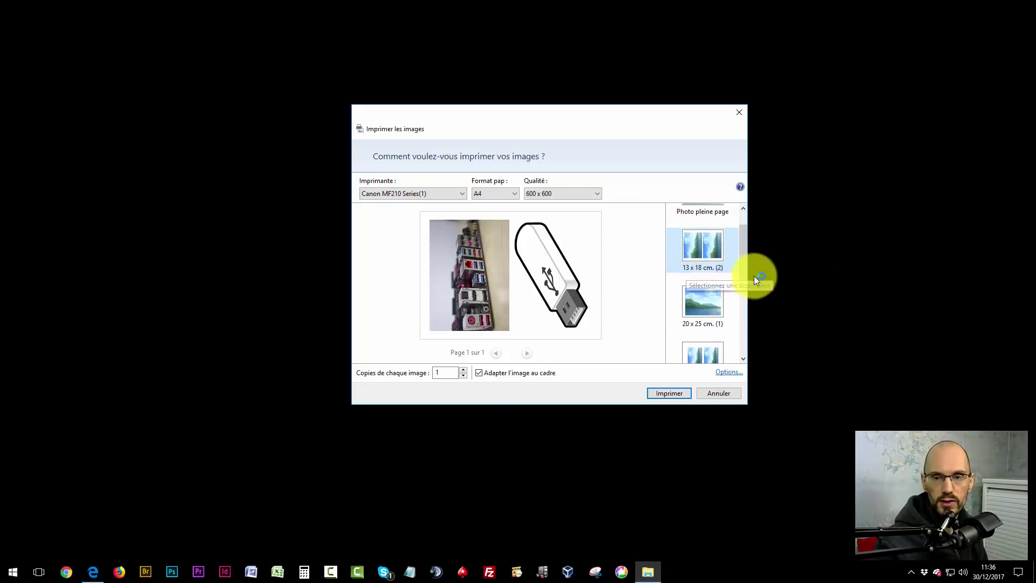
scroll(743, 286, down, 3)
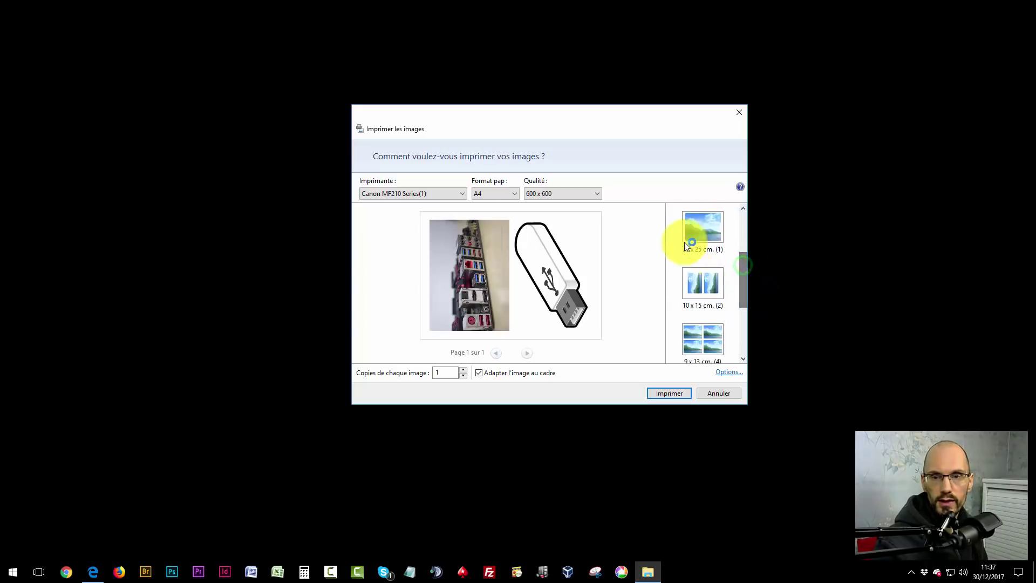
click(694, 289)
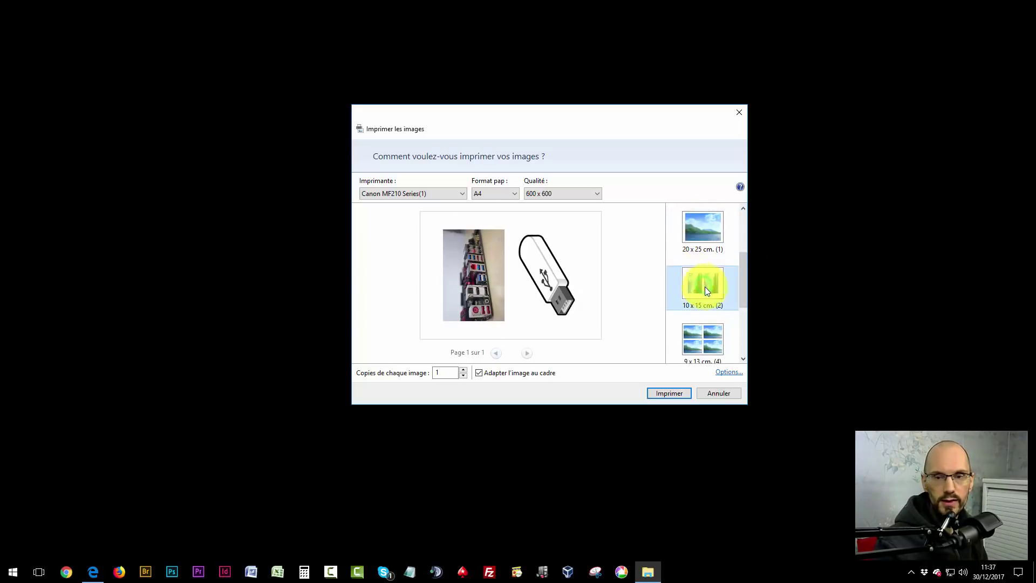
drag(745, 286, 746, 306)
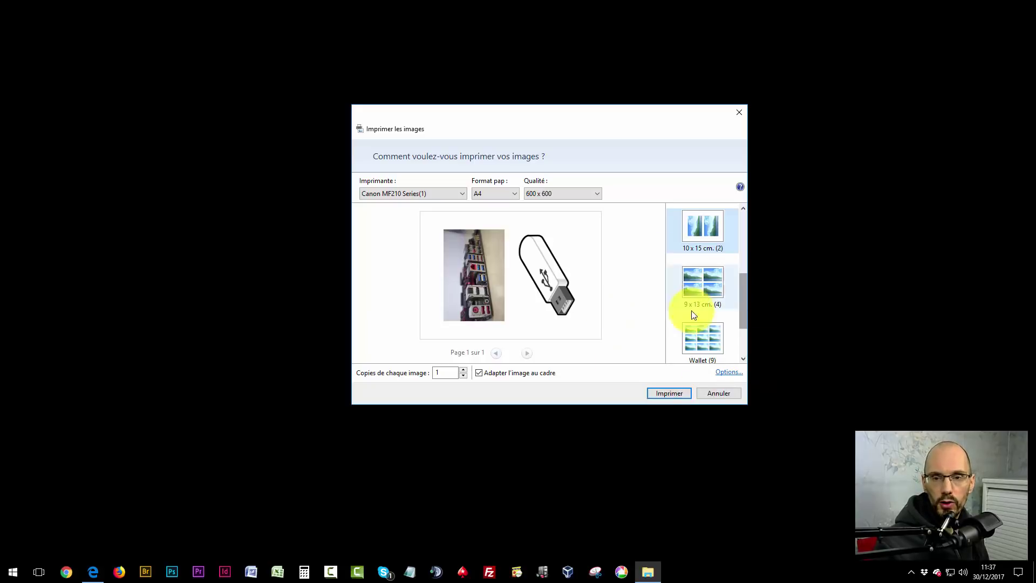
click(697, 284)
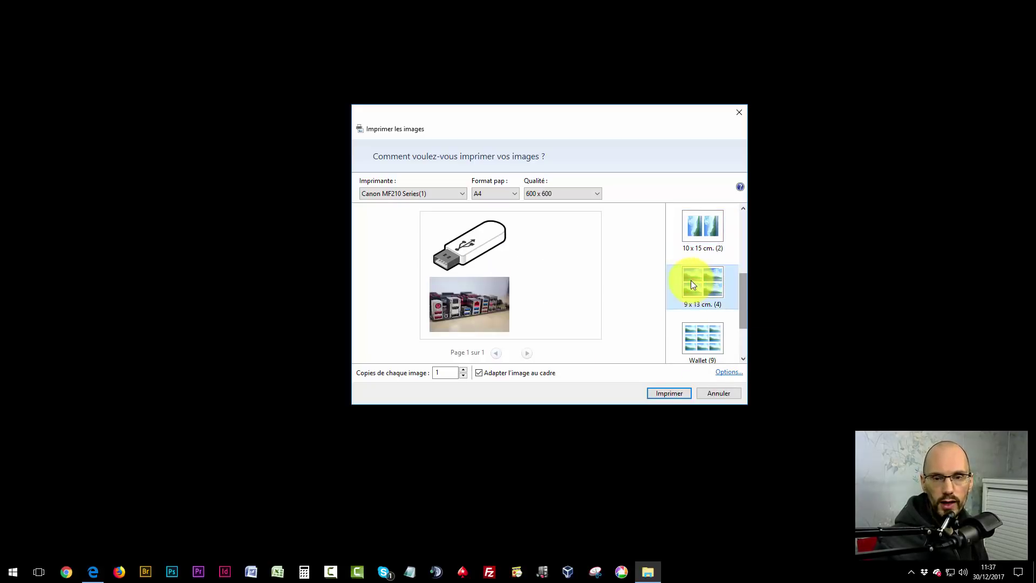
click(698, 337)
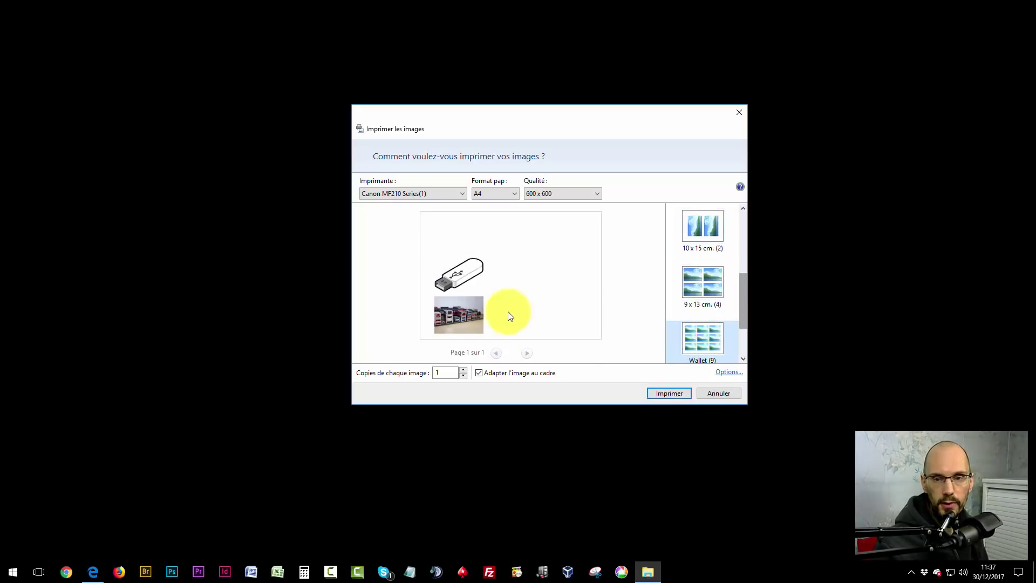
click(720, 393)
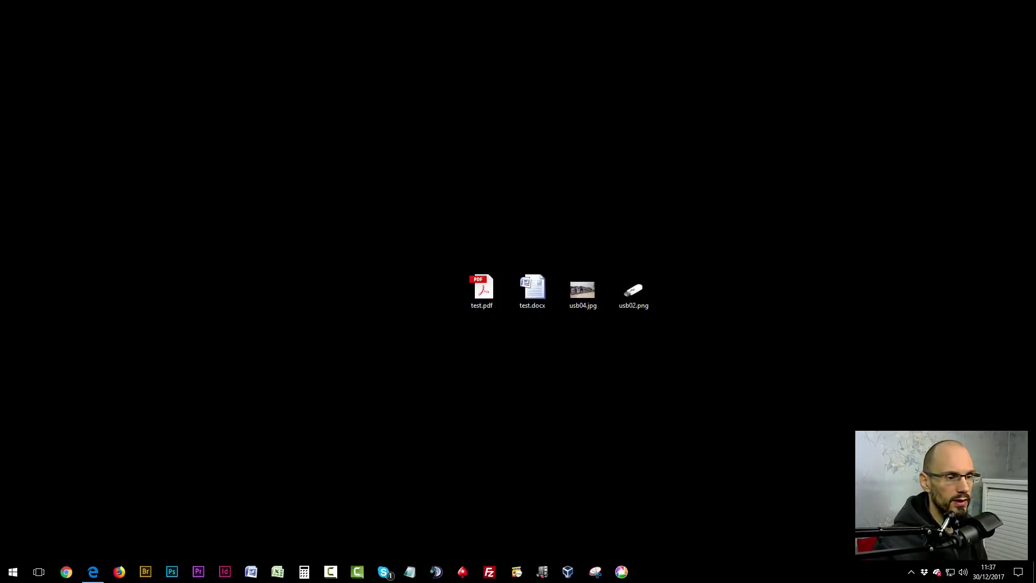
Preview the four usb images from the desktop in the Wallet (9) and Planche contact (35) print layouts, and cancel without printing
drag(12, 569, 585, 302)
right_click(584, 285)
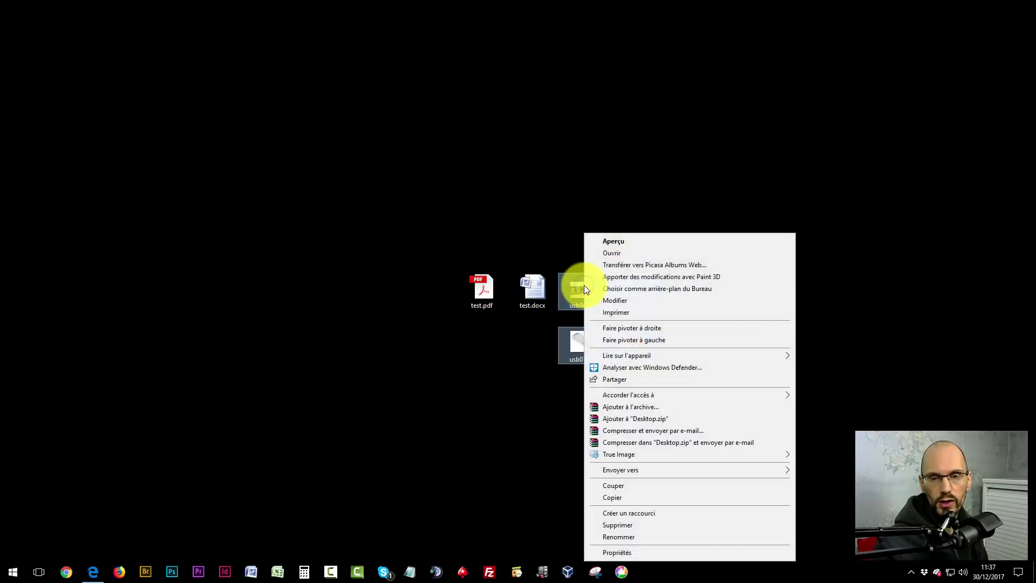
click(619, 312)
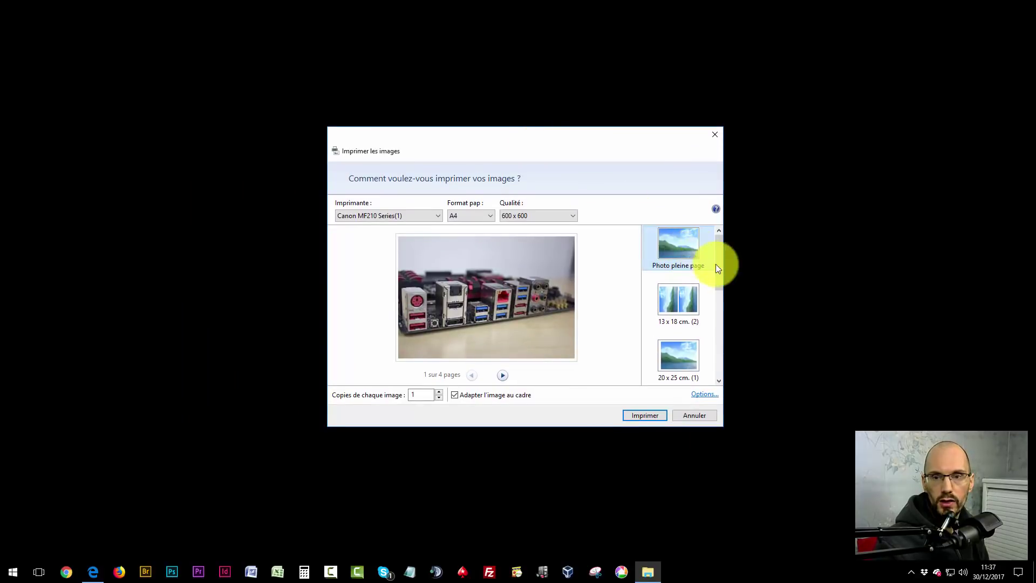
drag(718, 267, 730, 346)
scroll(669, 350, down, 4)
click(685, 288)
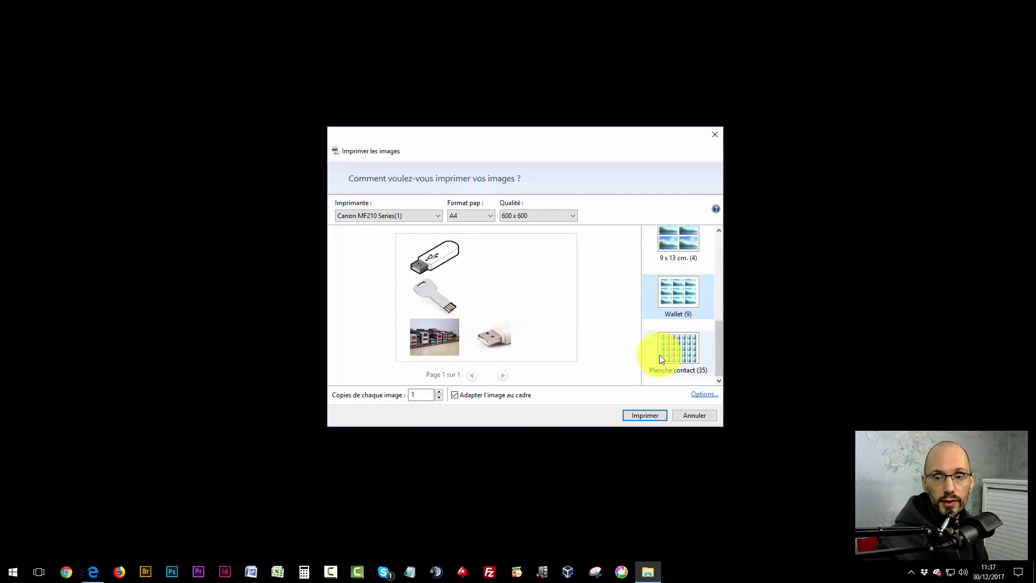
click(682, 346)
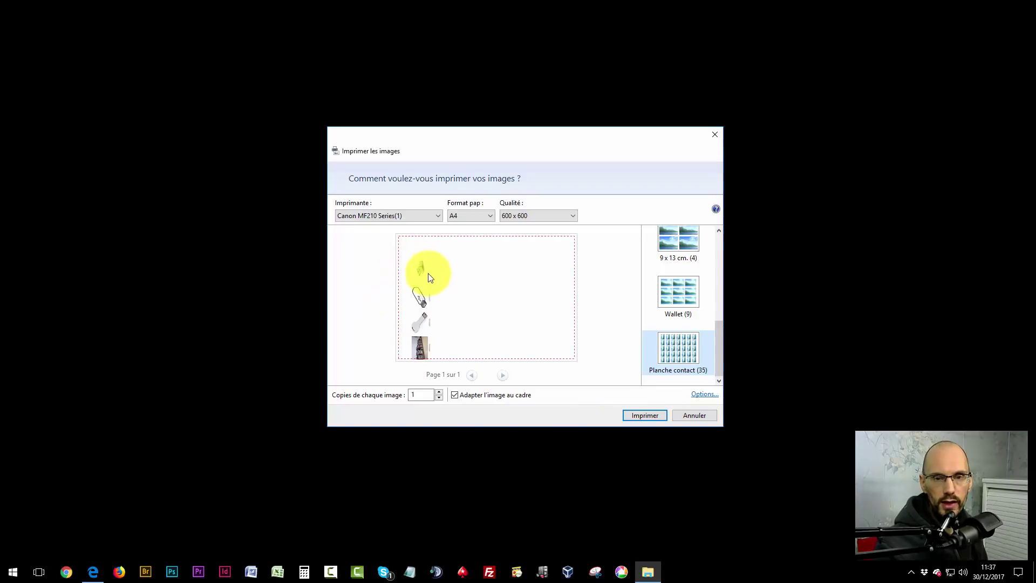
click(688, 415)
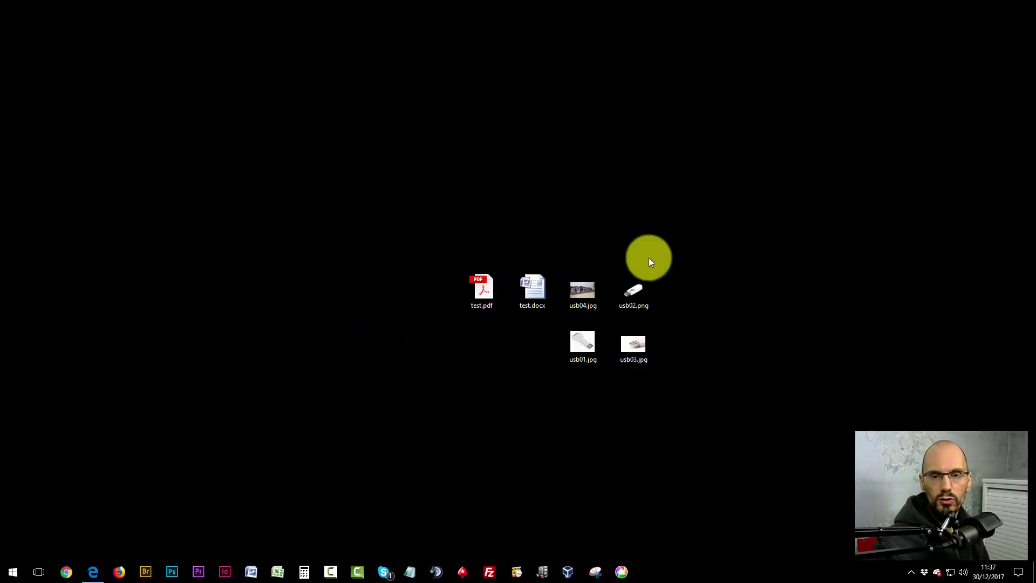
right_click(583, 290)
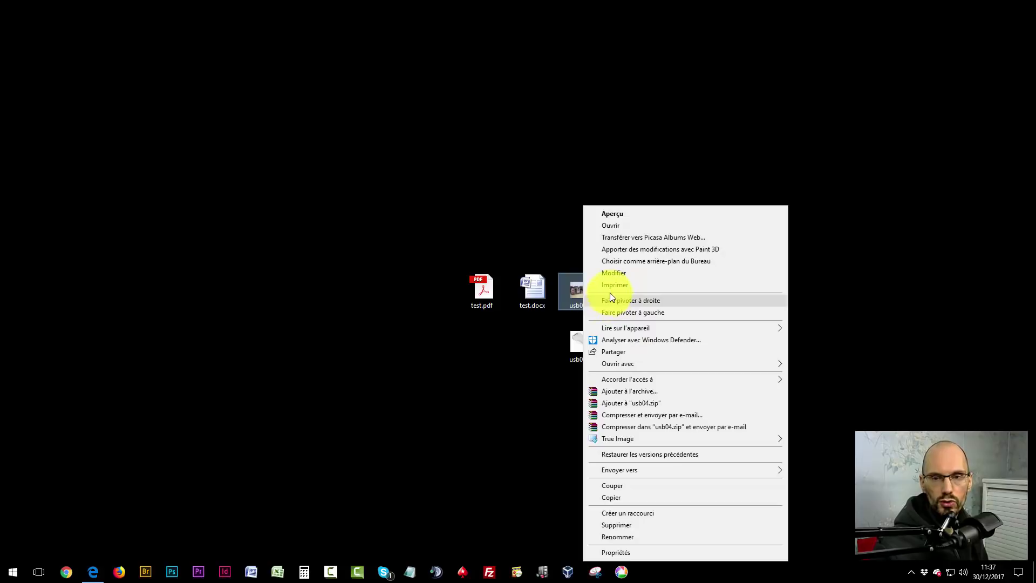
click(448, 408)
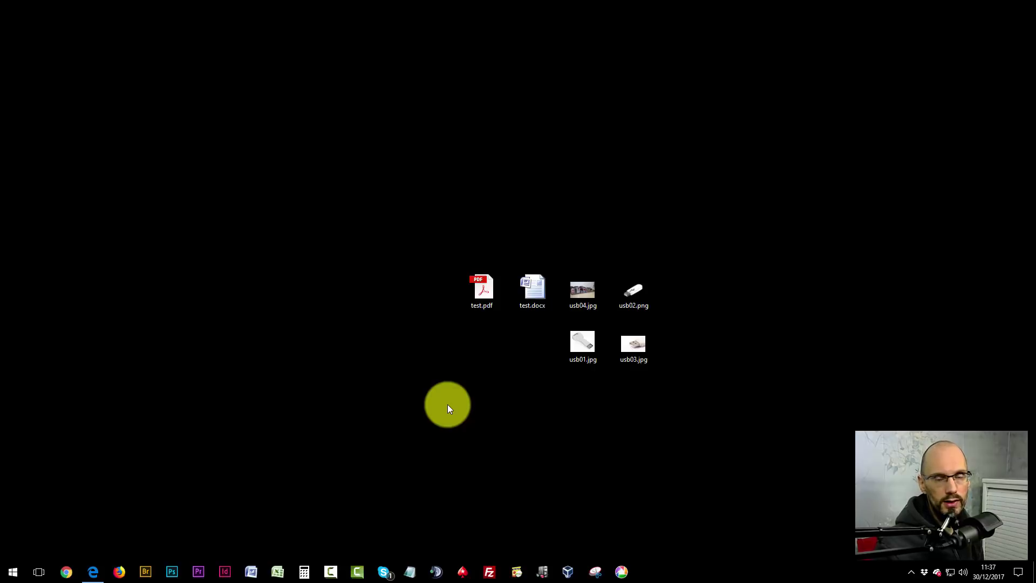
Switch to Microsoft Edge and look over the whole course page "Pilier numéro 1 : Bases et vocabulaire"
click(94, 572)
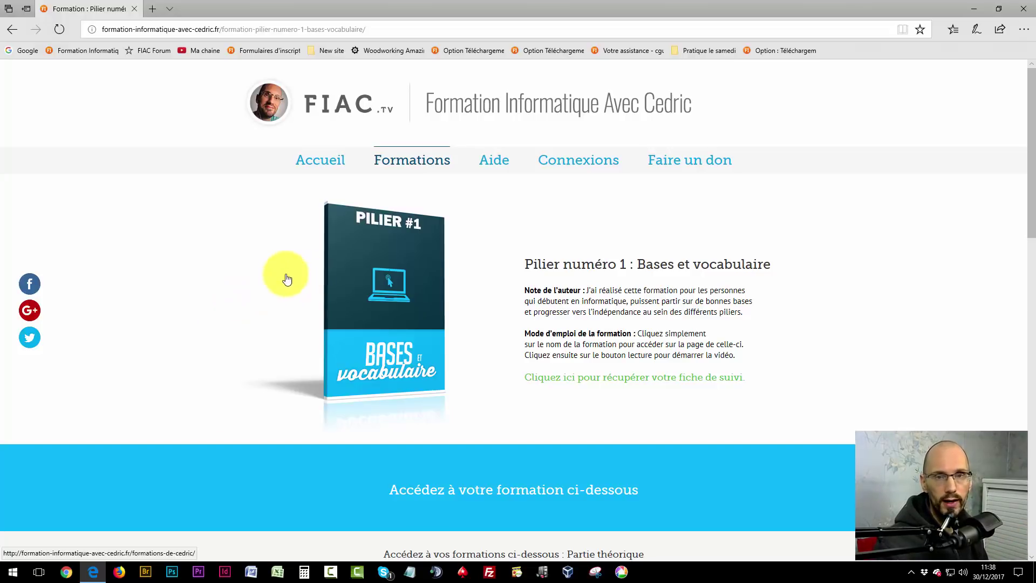
scroll(199, 254, down, 15)
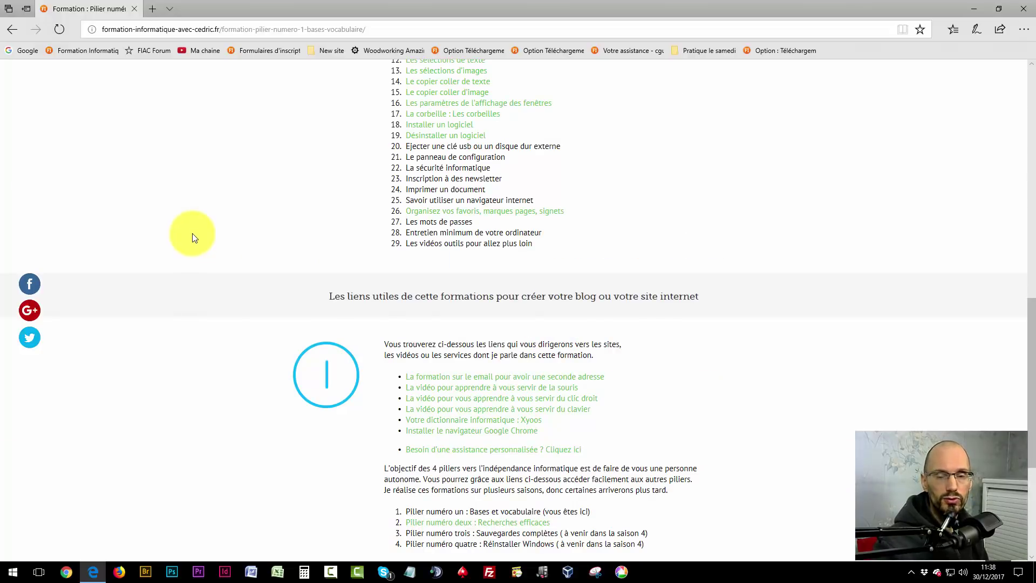
scroll(192, 233, down, 5)
scroll(189, 228, up, 20)
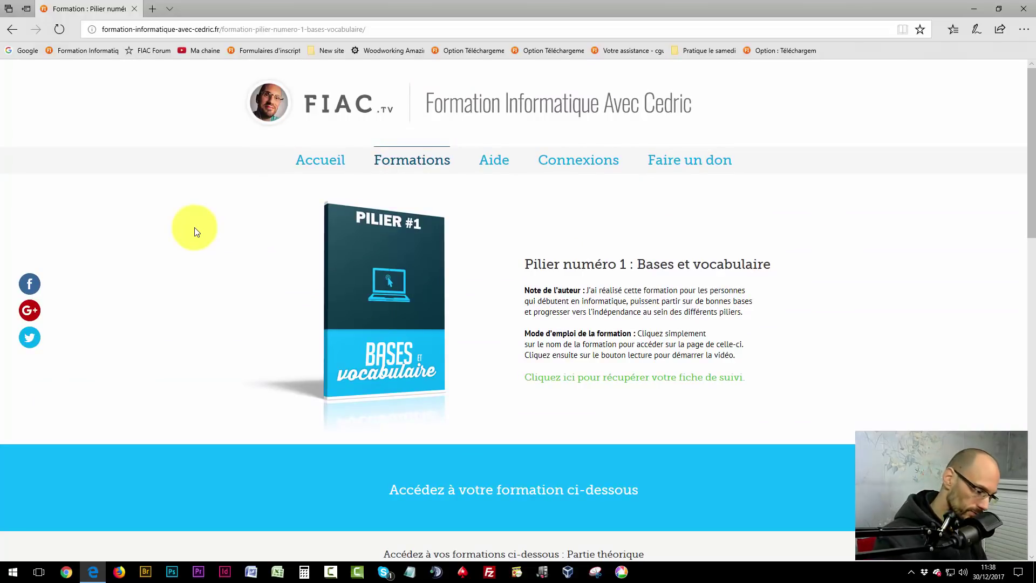
Examine the print settings and preview for the course web page, and cancel without printing
key(ctrl+p)
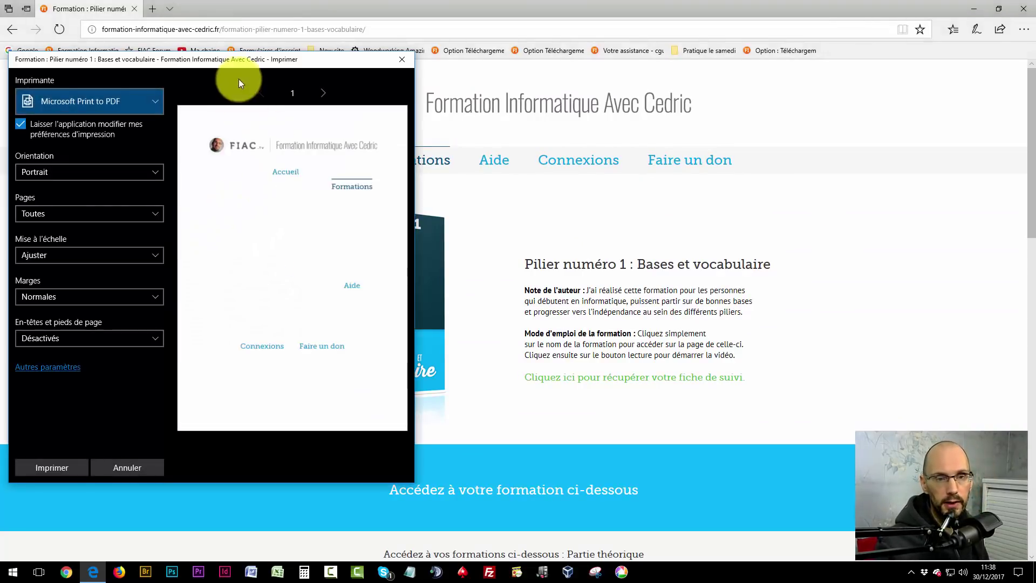
drag(254, 59, 475, 64)
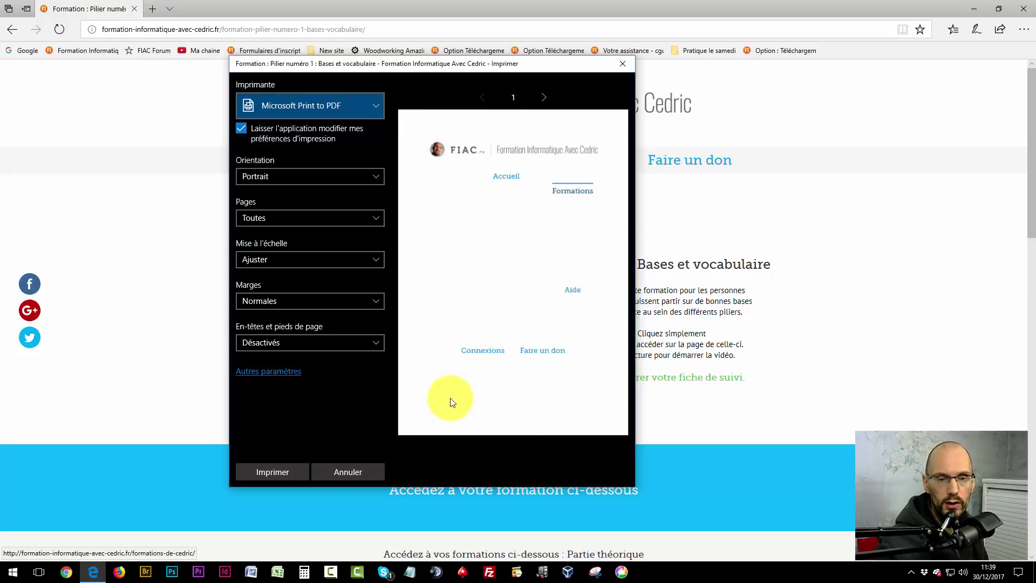
click(348, 471)
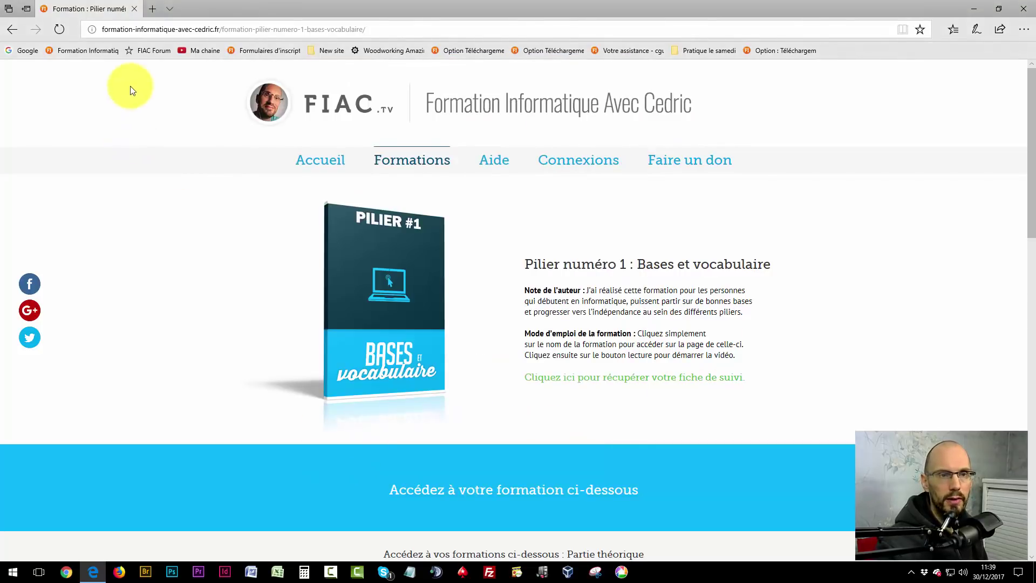
Open Google in a new browser tab and search for "print friendly"
click(152, 10)
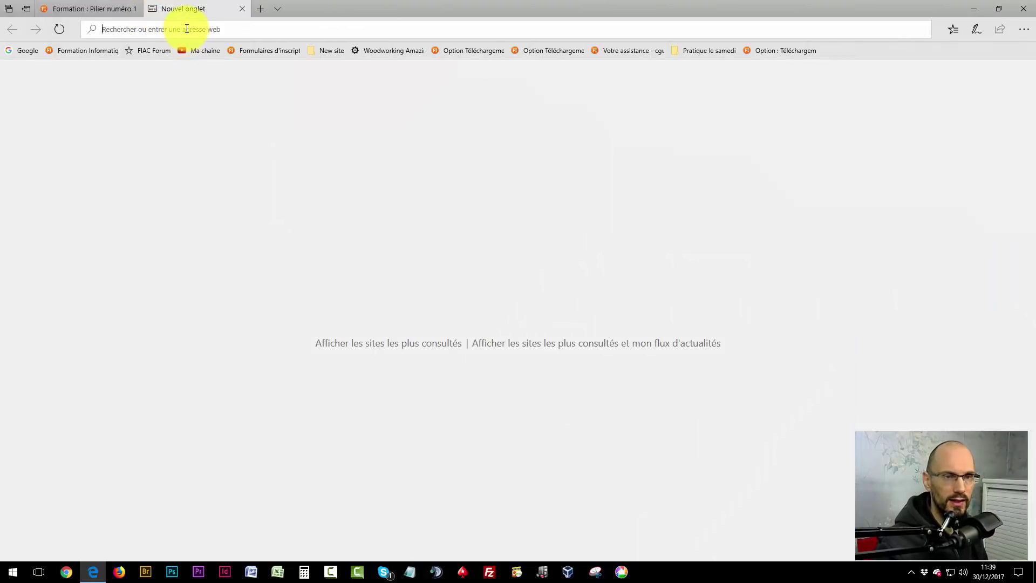
click(28, 50)
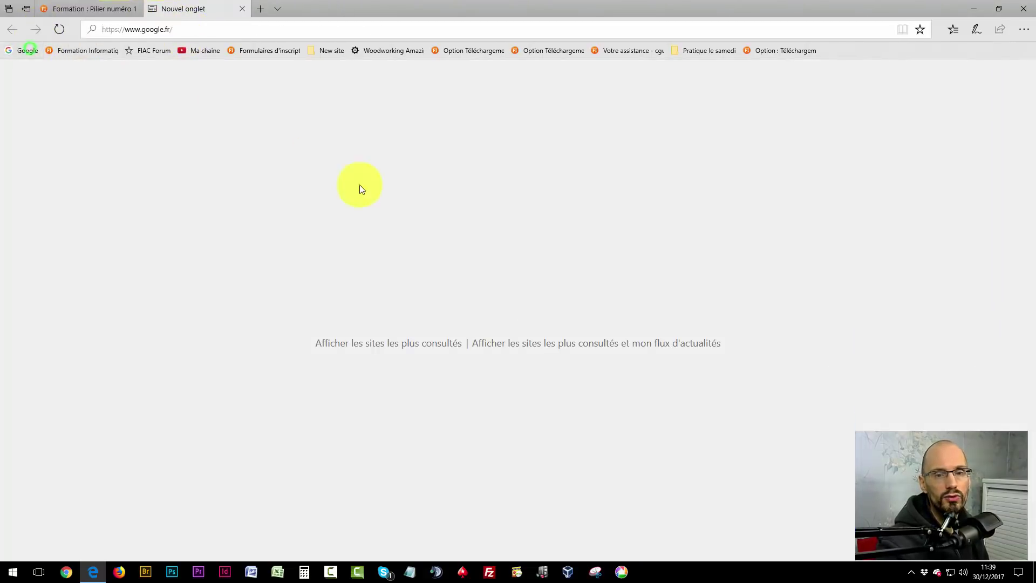
text(print)
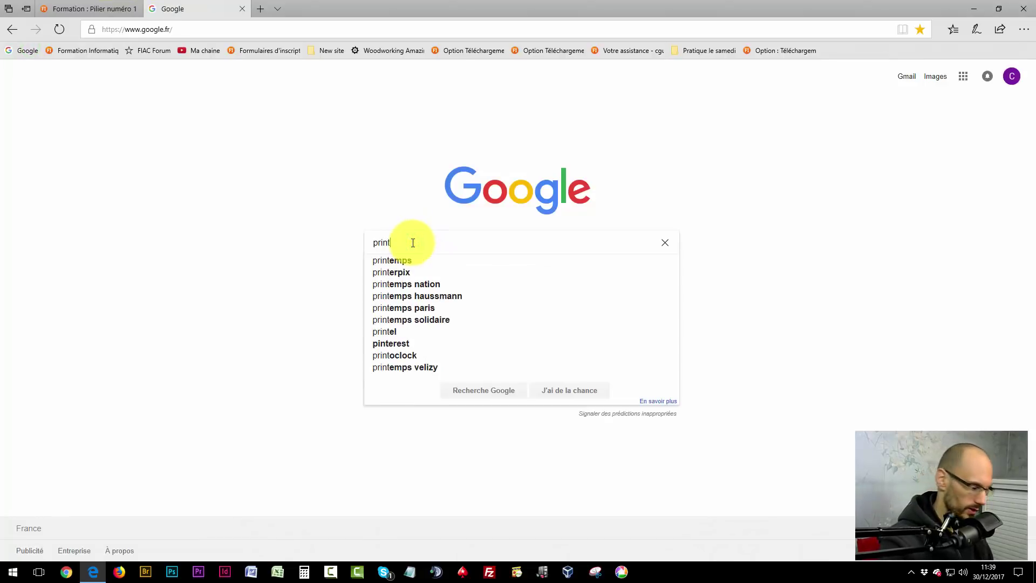
text( friendly)
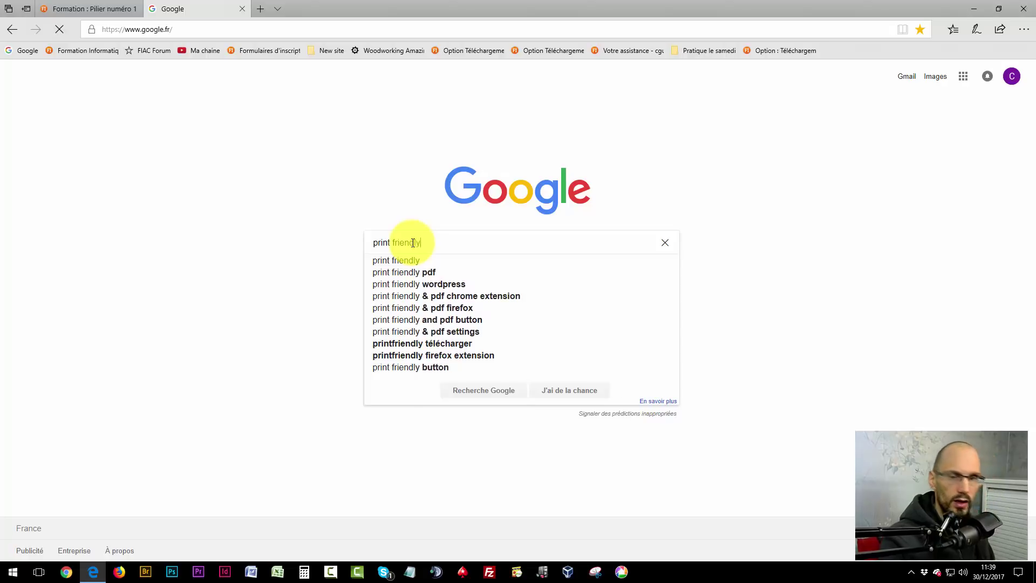
key(Return)
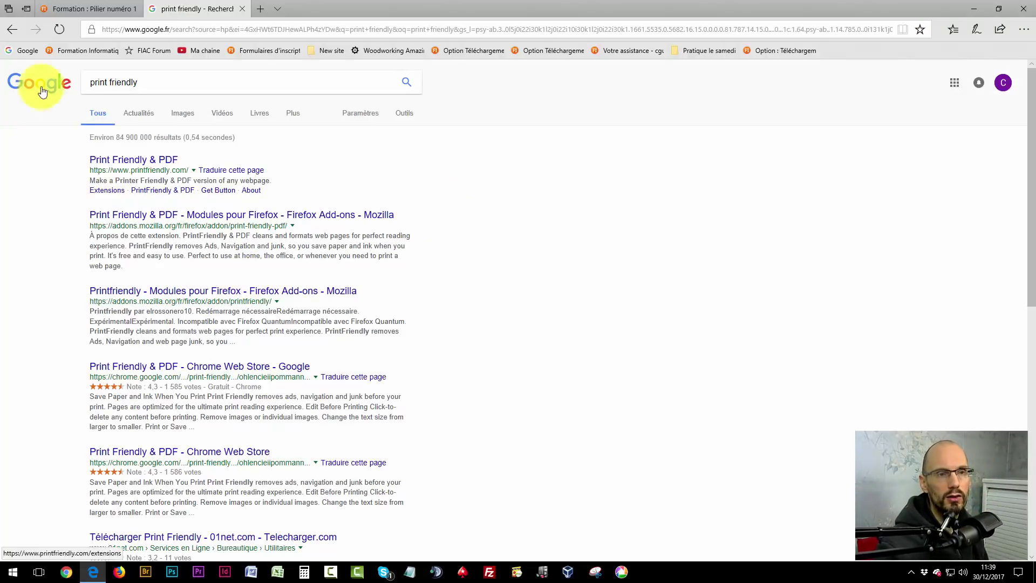
Look over the course page again, and open the Print Friendly & PDF website from the Google results
click(70, 10)
scroll(391, 273, down, 5)
scroll(391, 273, down, 10)
scroll(356, 283, up, 3)
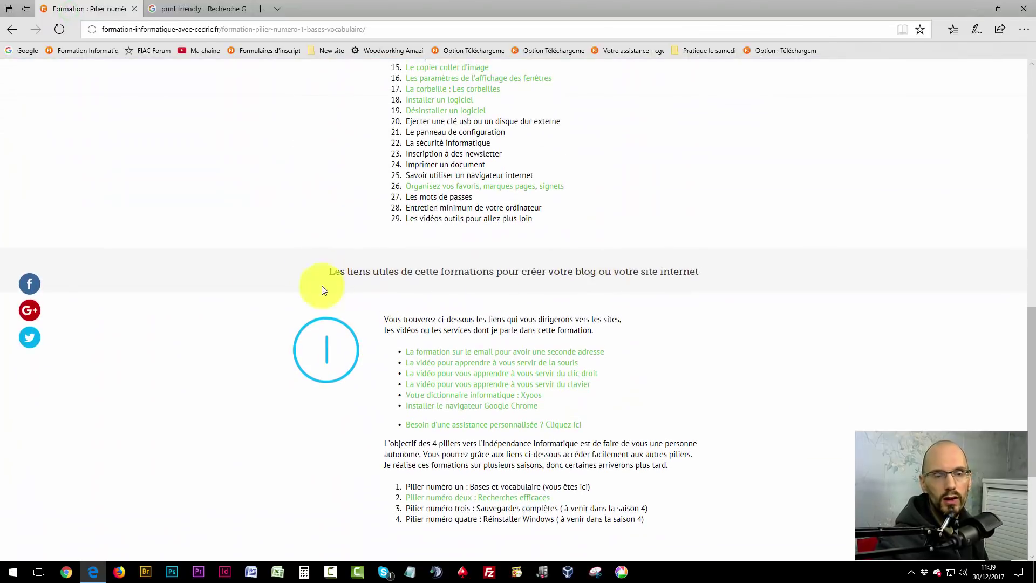
scroll(270, 273, up, 15)
click(202, 11)
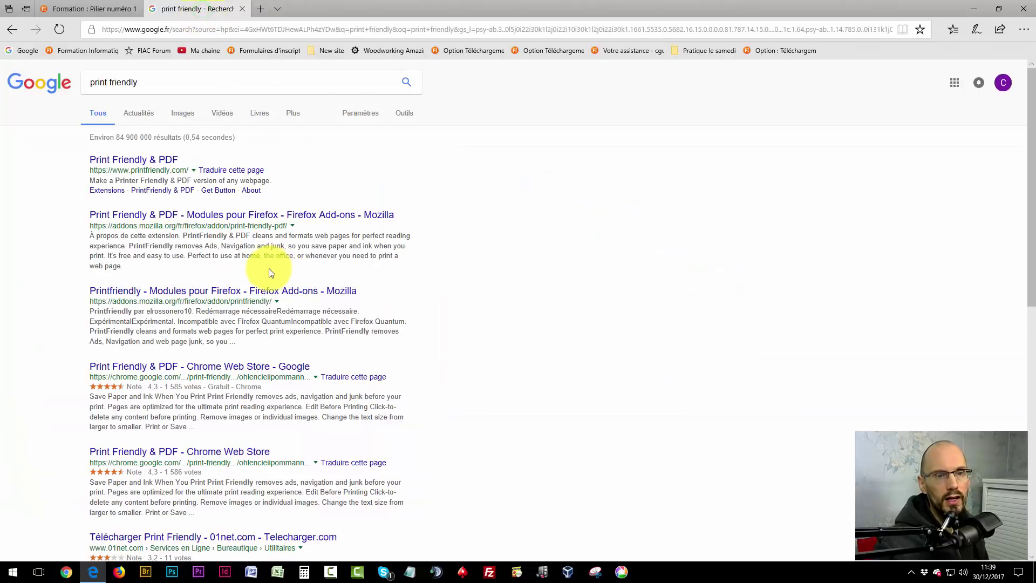
click(129, 160)
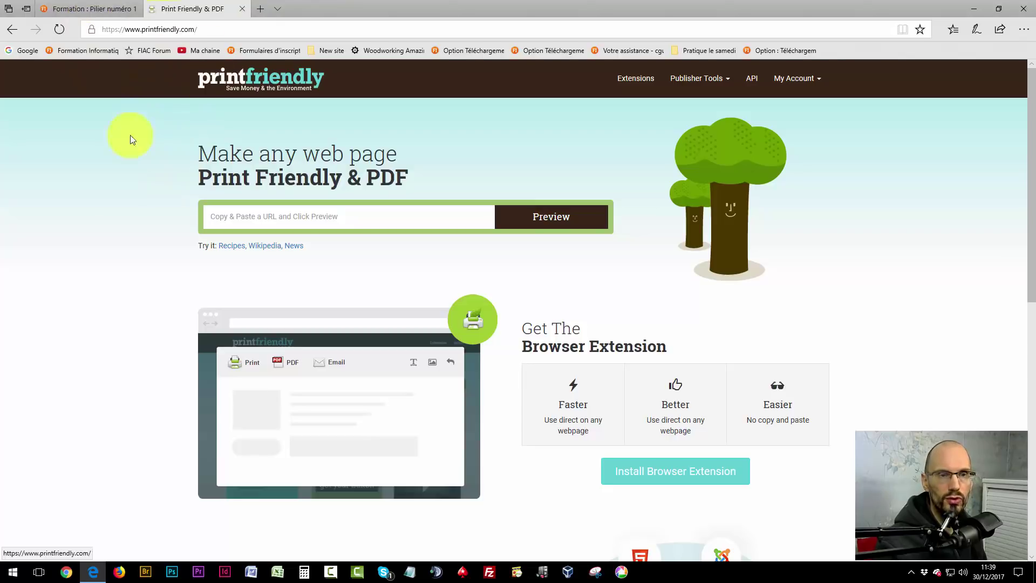
Copy the web address of the course page "Pilier numéro 1 : Bases et vocabulaire"
click(96, 10)
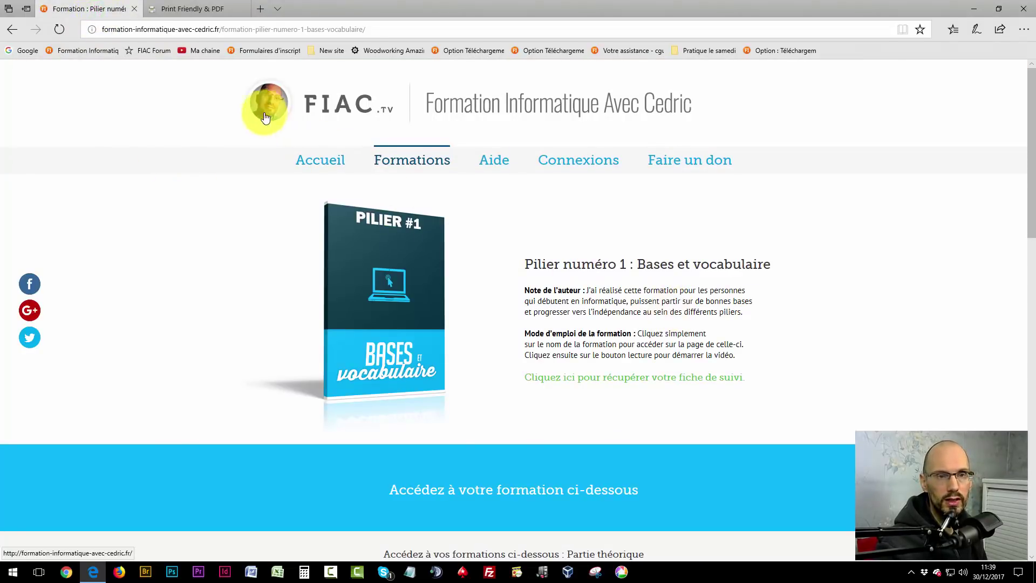
click(216, 28)
key(ctrl+c)
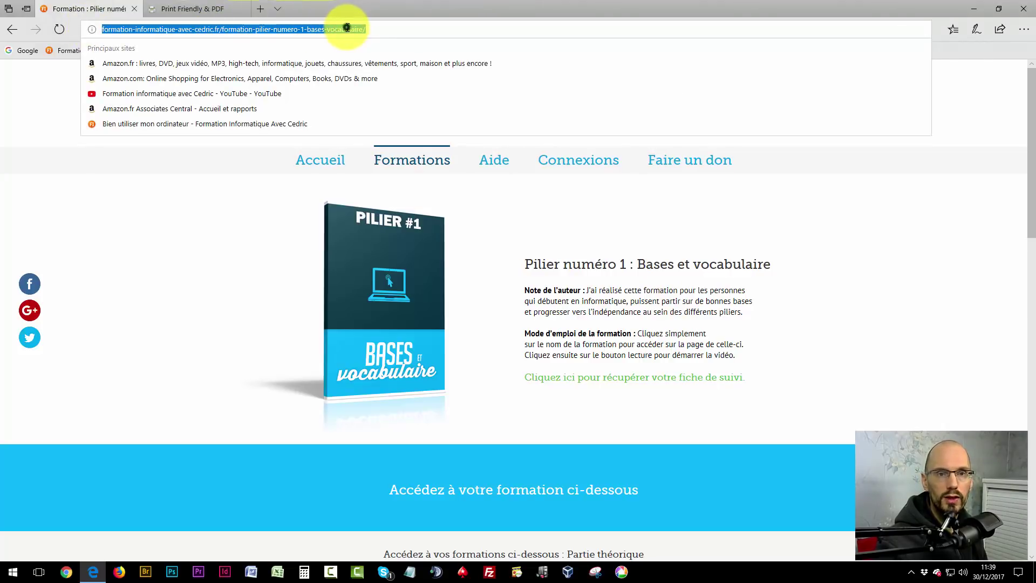
right_click(356, 49)
click(336, 58)
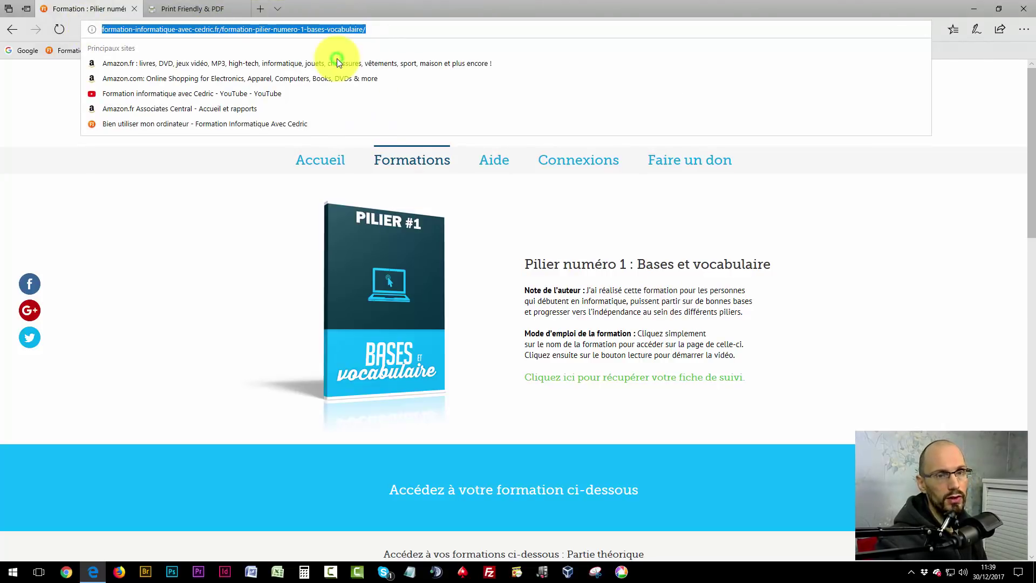
Paste the copied course page address into PrintFriendly and generate its preview
click(186, 9)
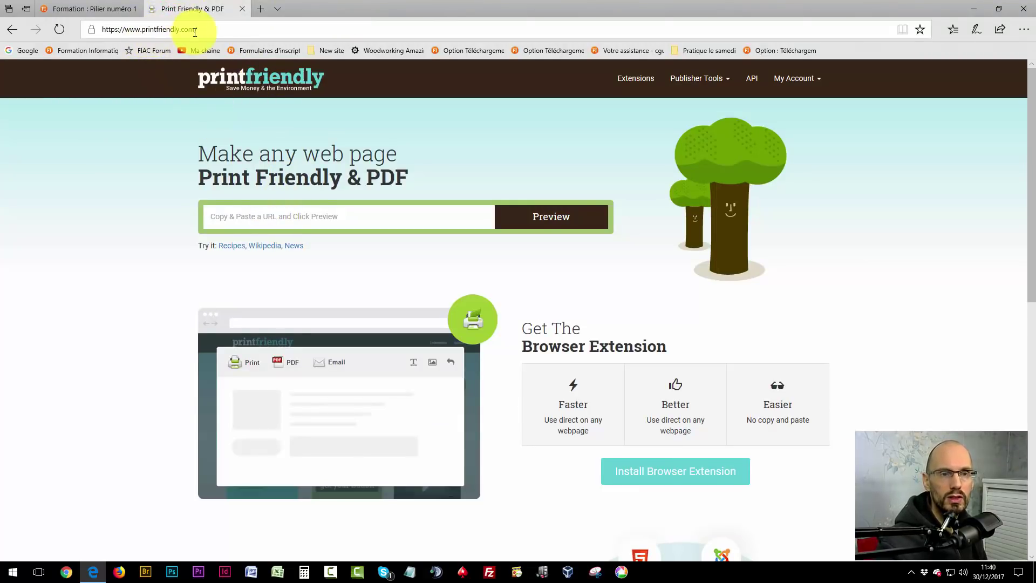
right_click(254, 212)
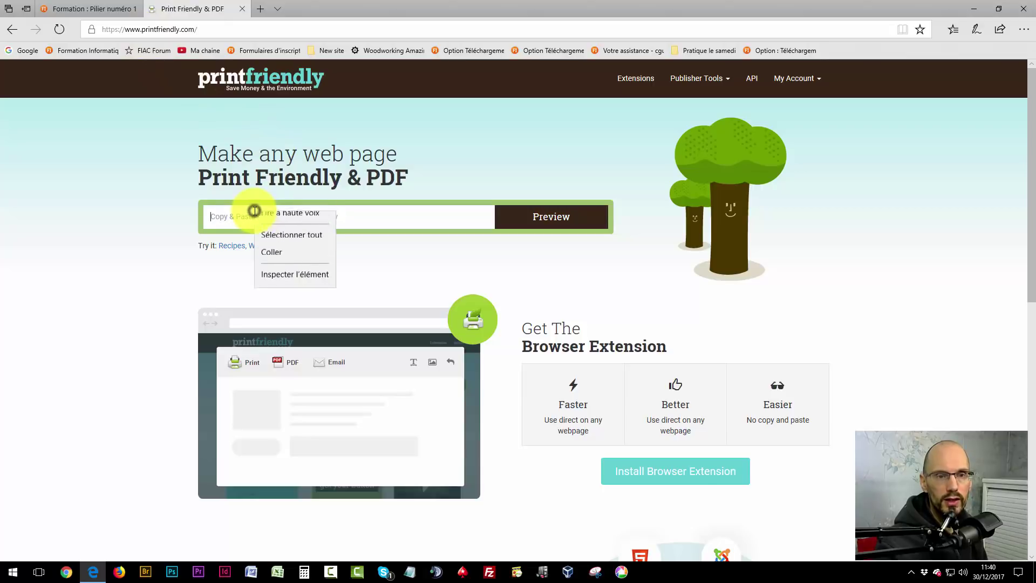
click(280, 263)
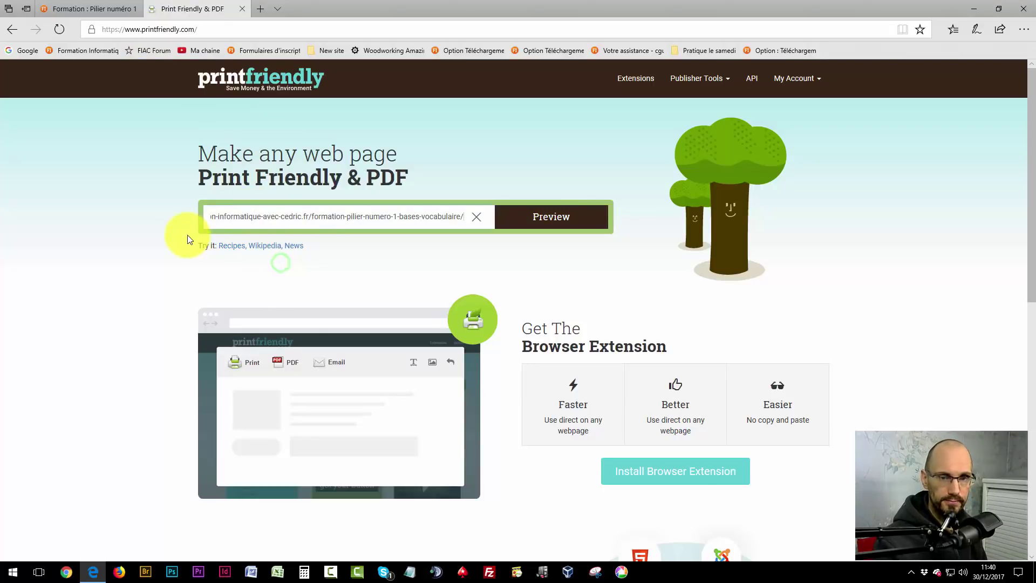
click(563, 218)
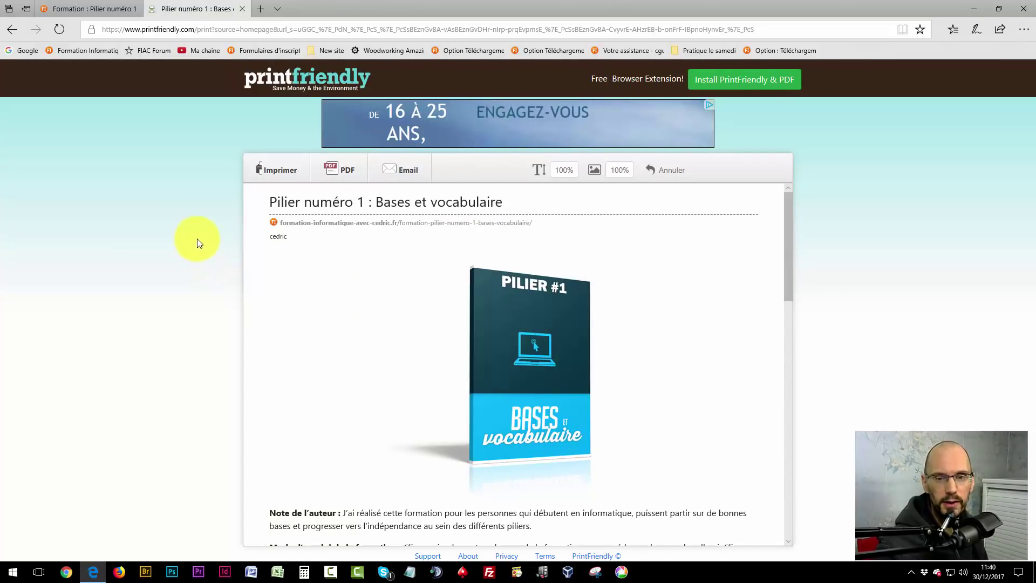
Examine the whole PrintFriendly preview and compare its simplified content with the original course page
scroll(364, 324, down, 3)
scroll(364, 329, down, 2)
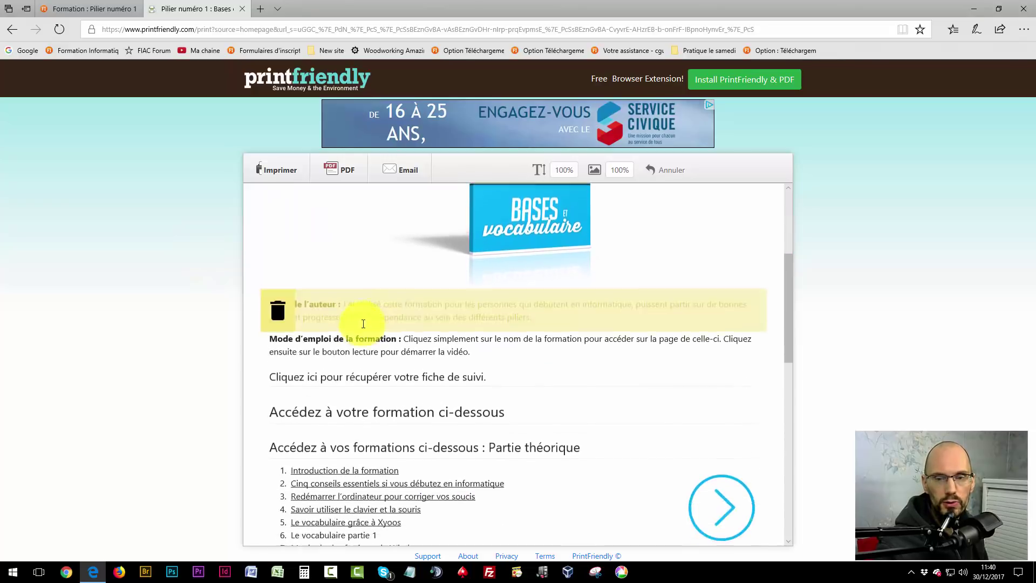
scroll(324, 330, up, 4)
scroll(300, 336, up, 1)
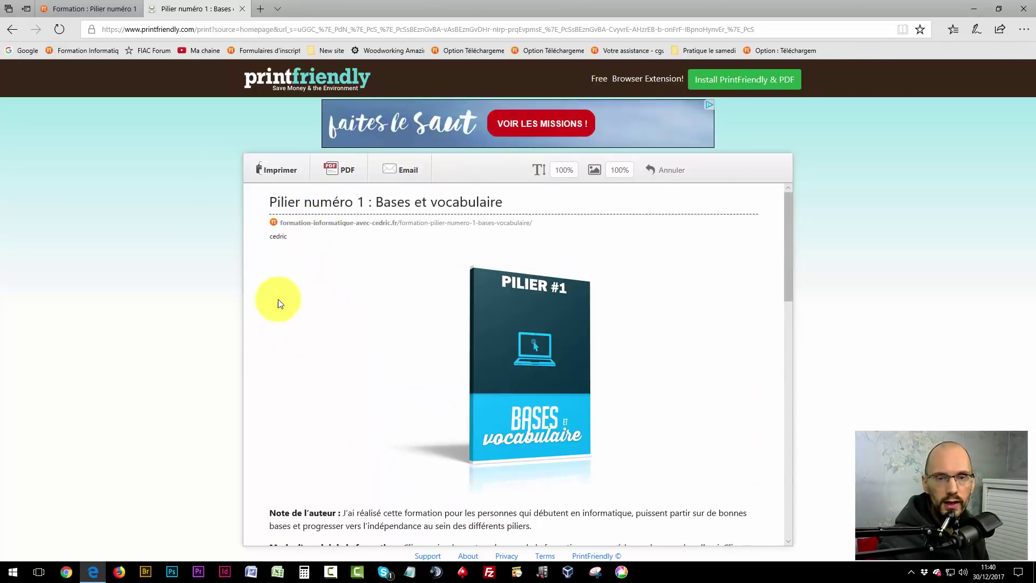
scroll(243, 270, down, 1)
click(89, 8)
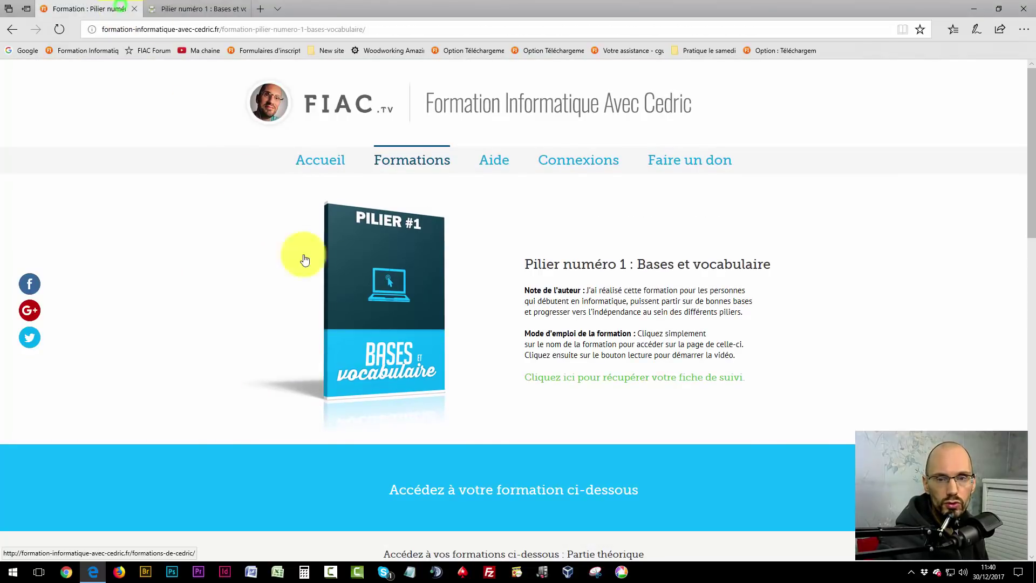
scroll(301, 259, down, 1)
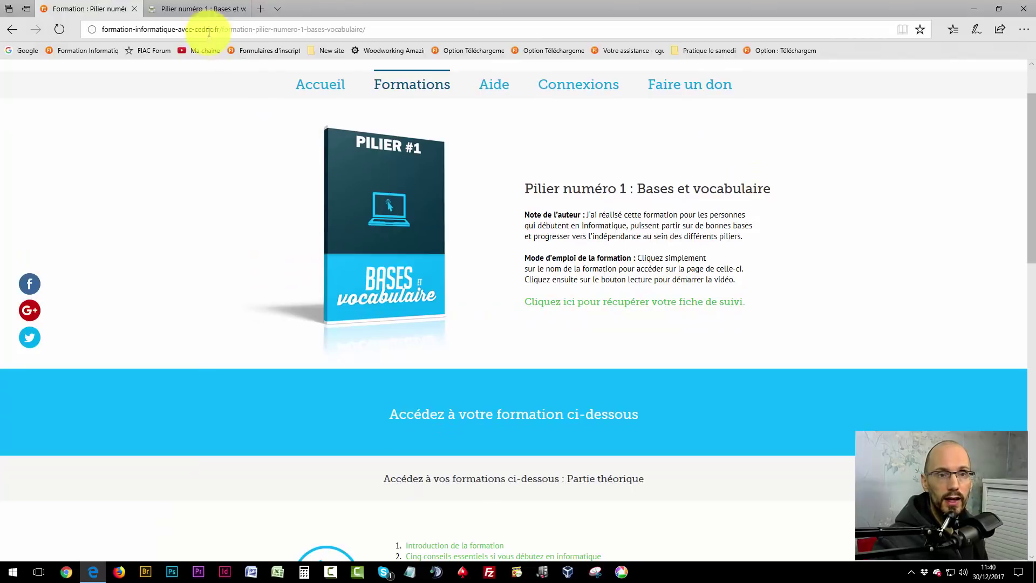
click(197, 8)
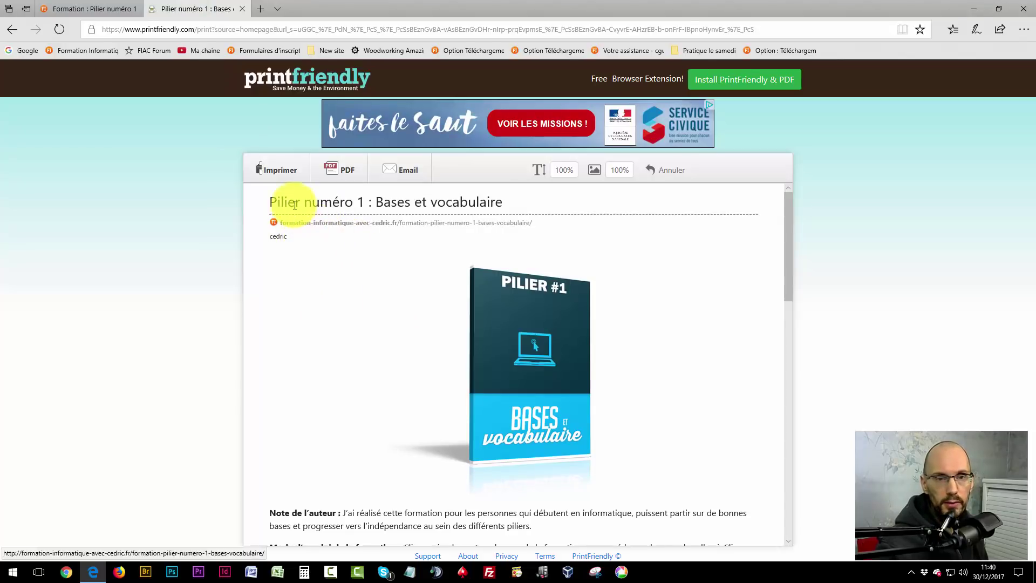
scroll(443, 243, down, 4)
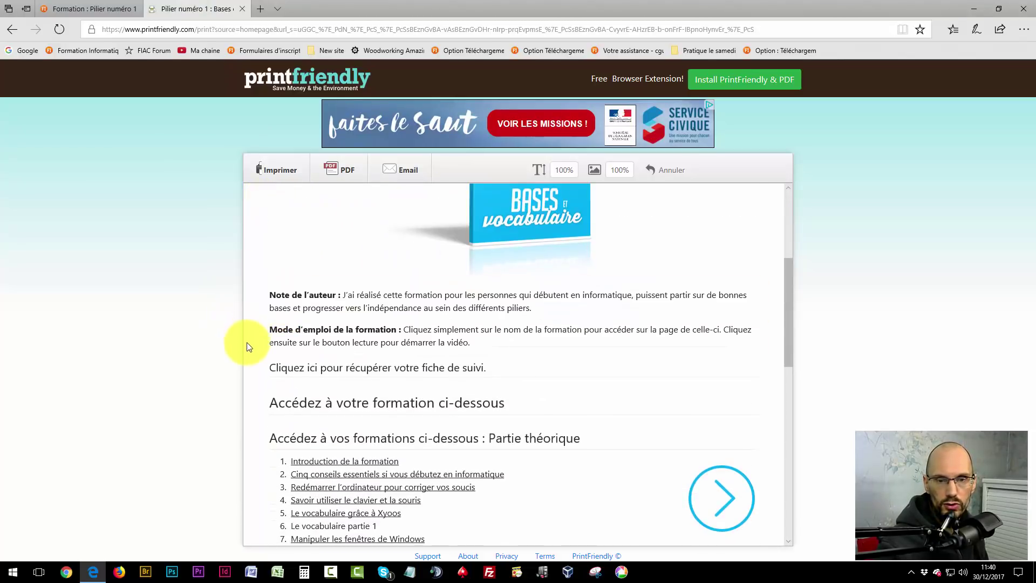
scroll(377, 370, down, 7)
scroll(462, 404, down, 4)
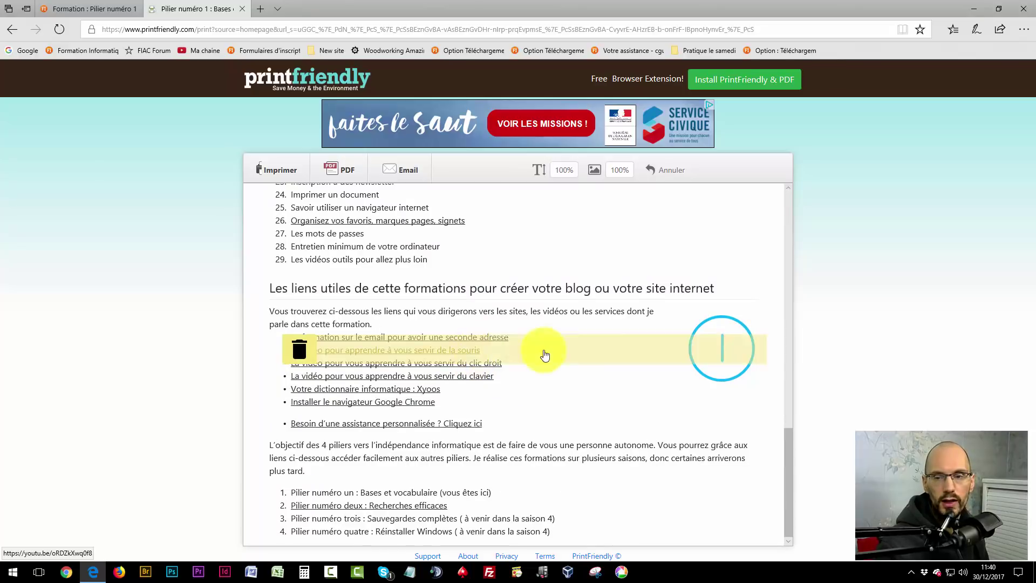
scroll(350, 435, up, 1)
scroll(350, 434, up, 10)
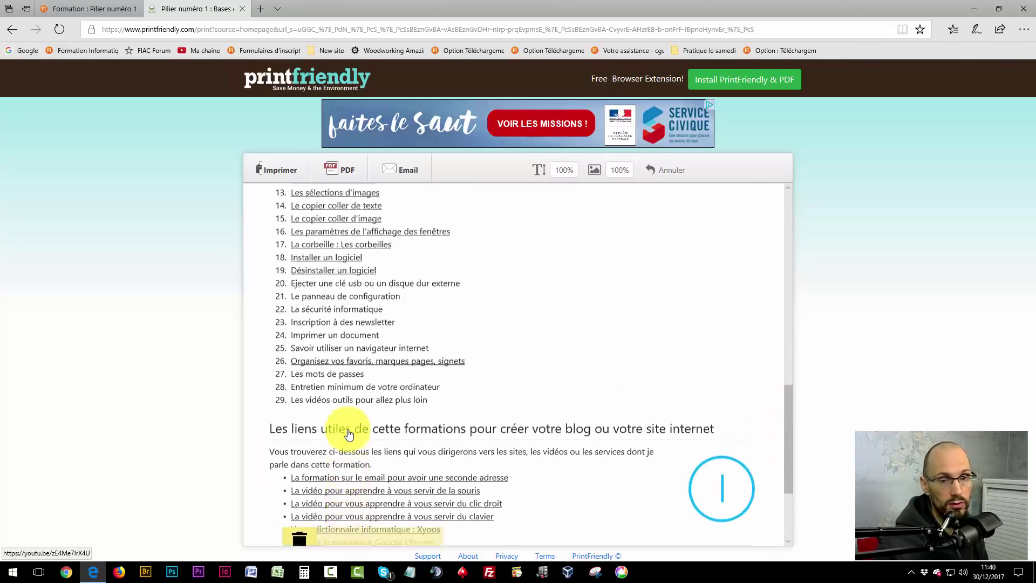
scroll(349, 432, up, 3)
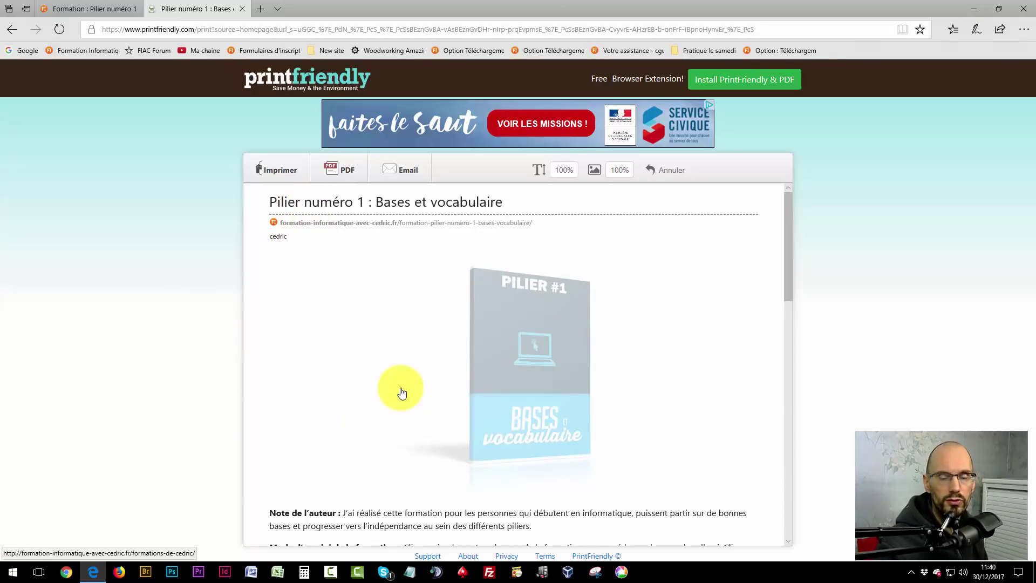
Remove the book cover image, the author's name and the blue arrow icon from the PrintFriendly version
click(523, 345)
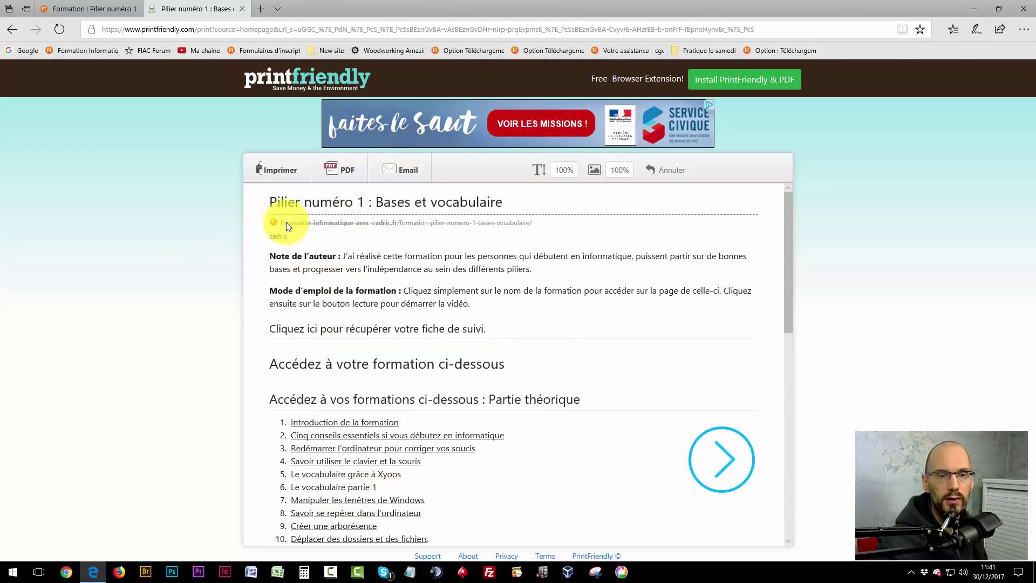
click(304, 223)
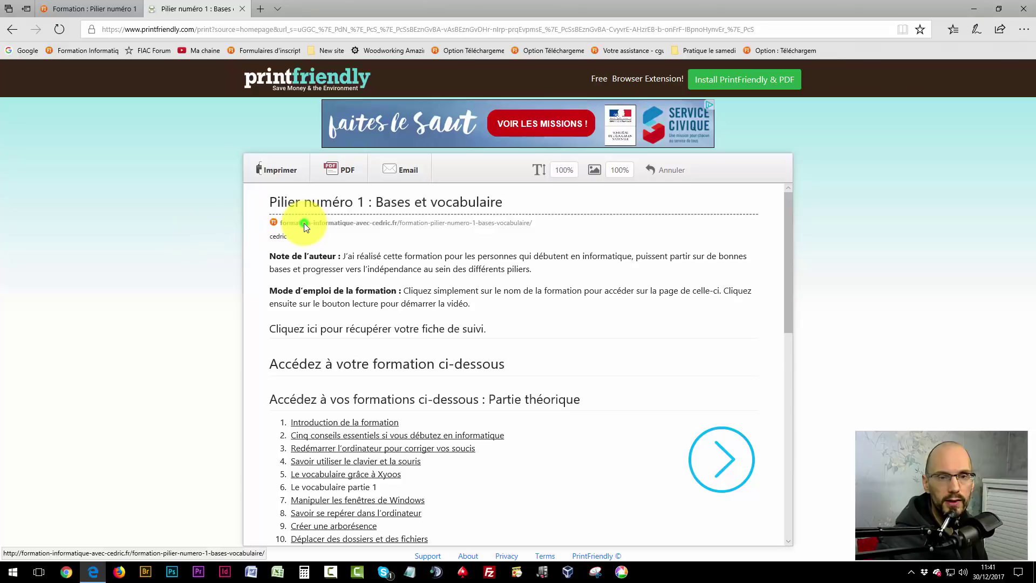
click(276, 239)
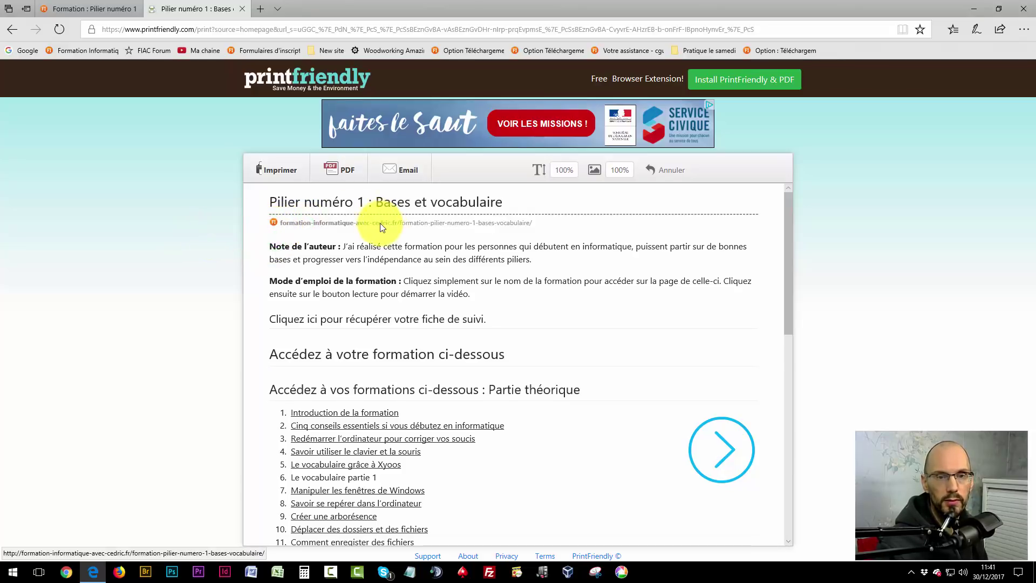
scroll(675, 377, down, 1)
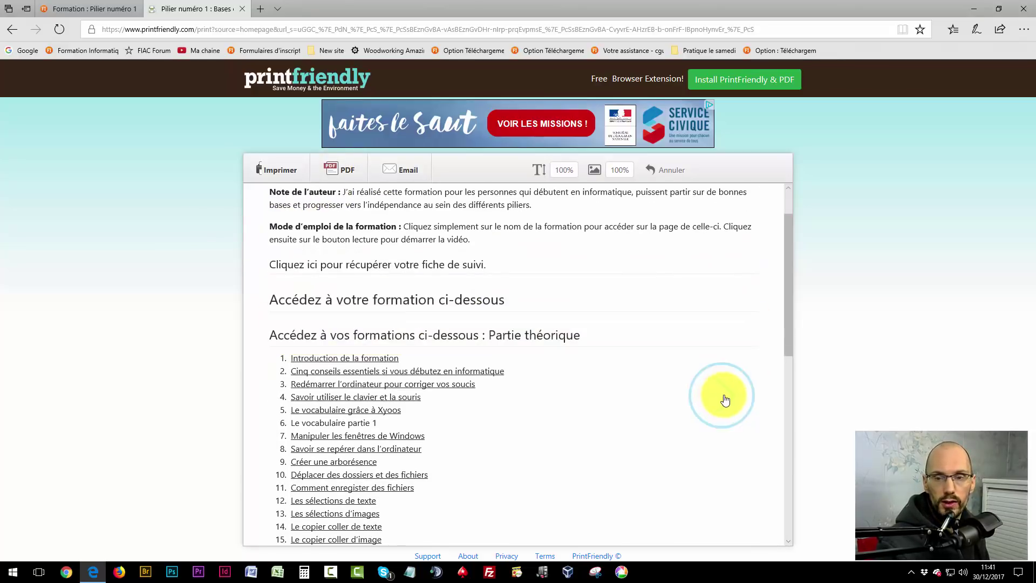
Delete the link "La formation sur le email pour avoir une seconde adresse" from the useful links, and undo the deletion
scroll(363, 296, down, 8)
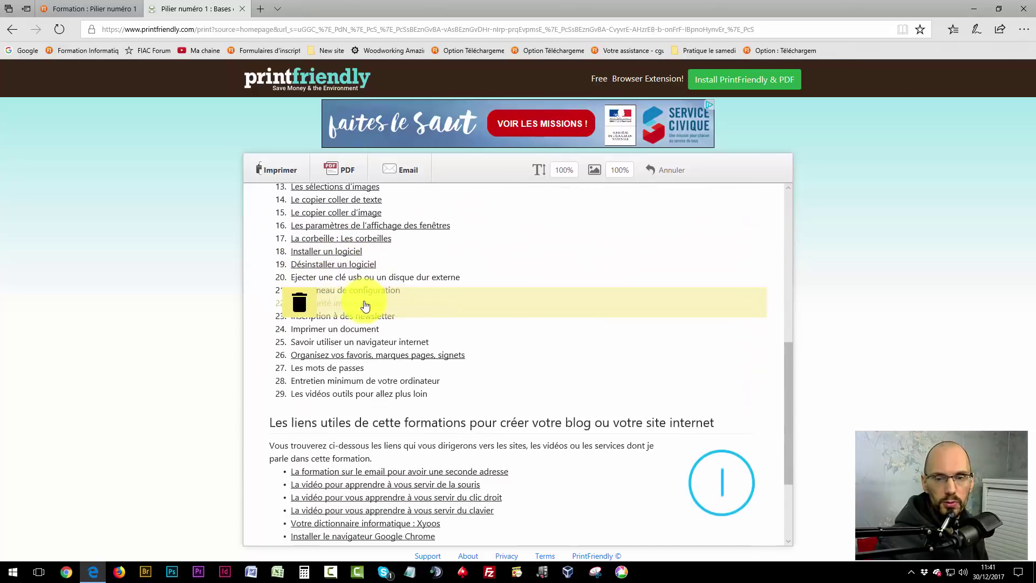
click(677, 365)
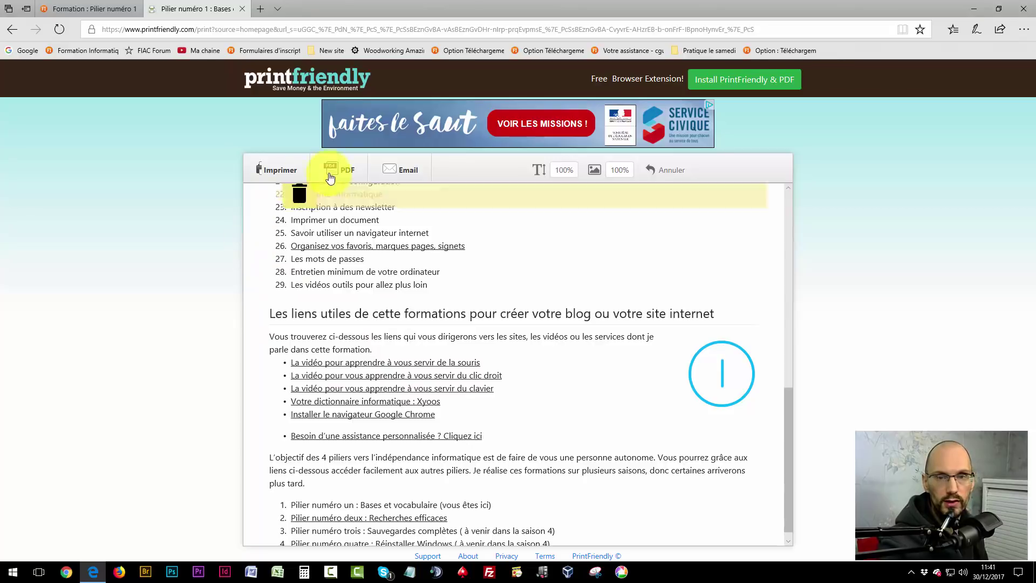
click(671, 171)
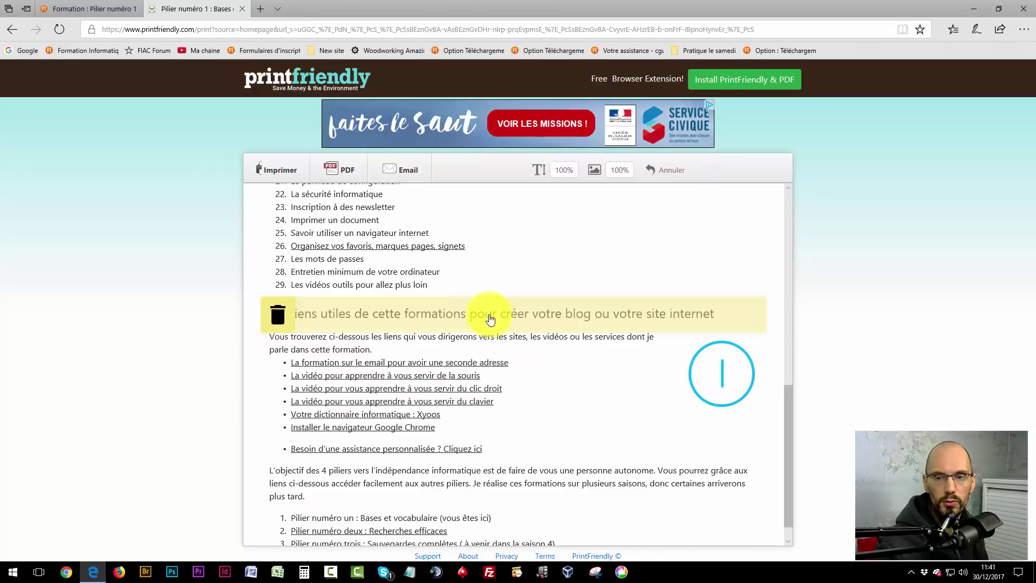
Remove the blue circle icon beside the useful links section
click(742, 393)
scroll(475, 324, up, 1)
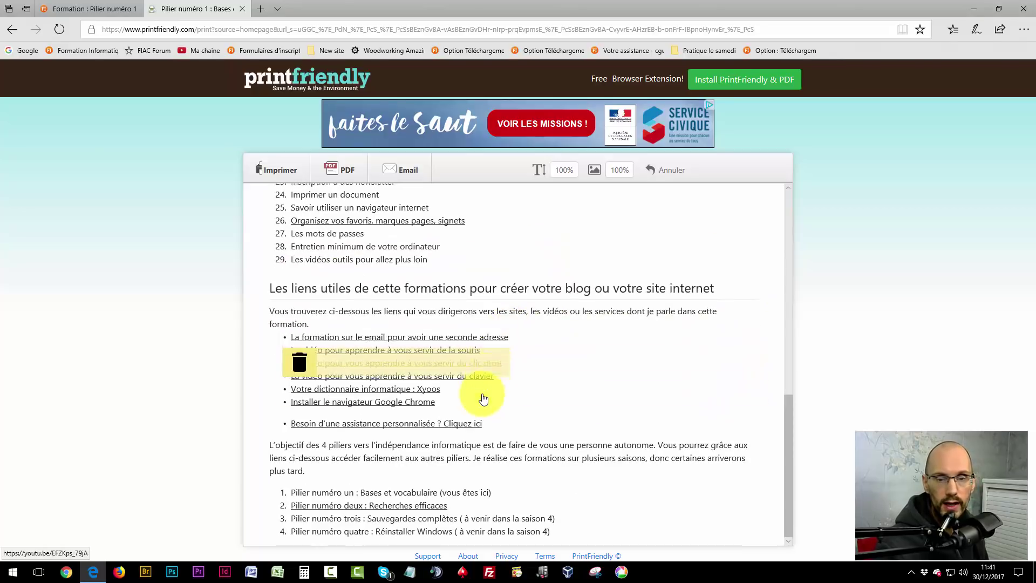
scroll(471, 431, up, 5)
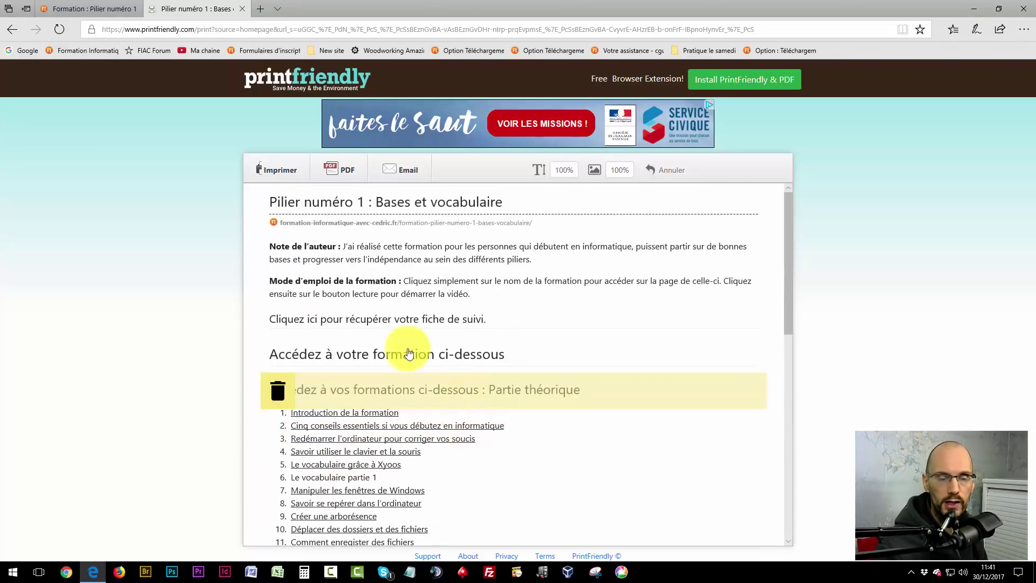
Start printing the cleaned course page and check both pages in the print preview
click(274, 172)
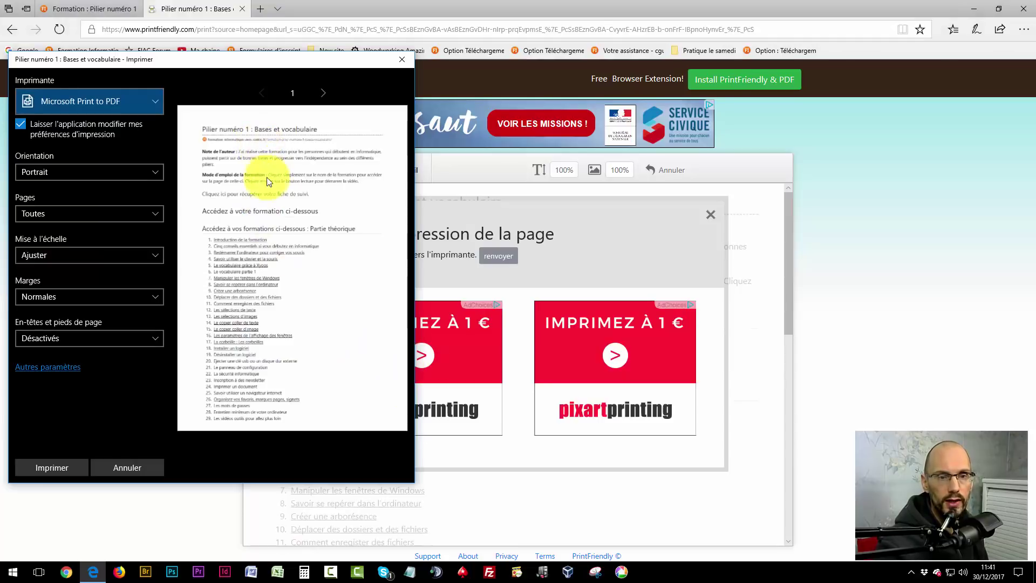
click(319, 93)
click(261, 94)
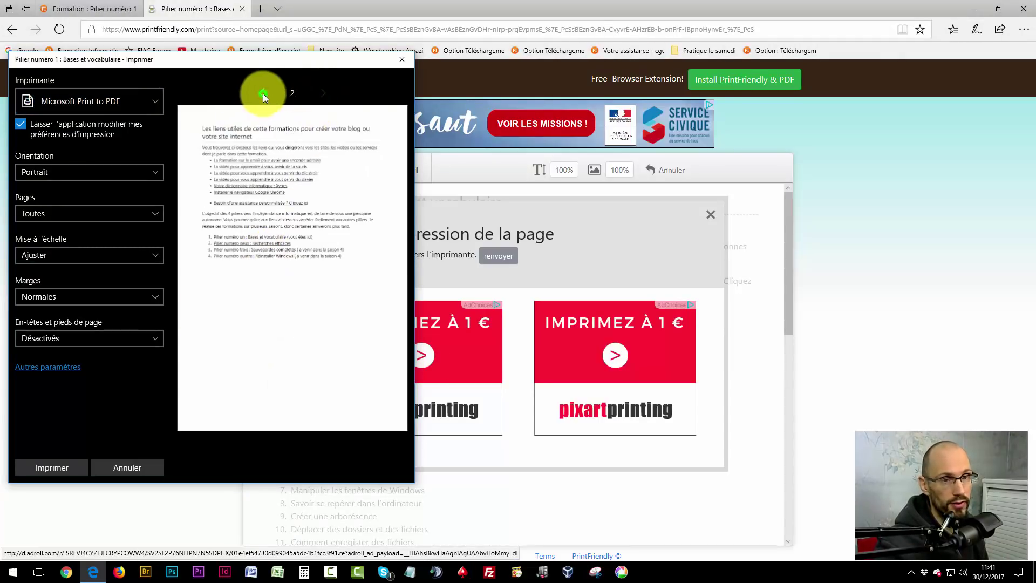
Cancel the print job, dismiss the PrintFriendly printing notice, and review the cleaned course page from beginning to end
click(406, 57)
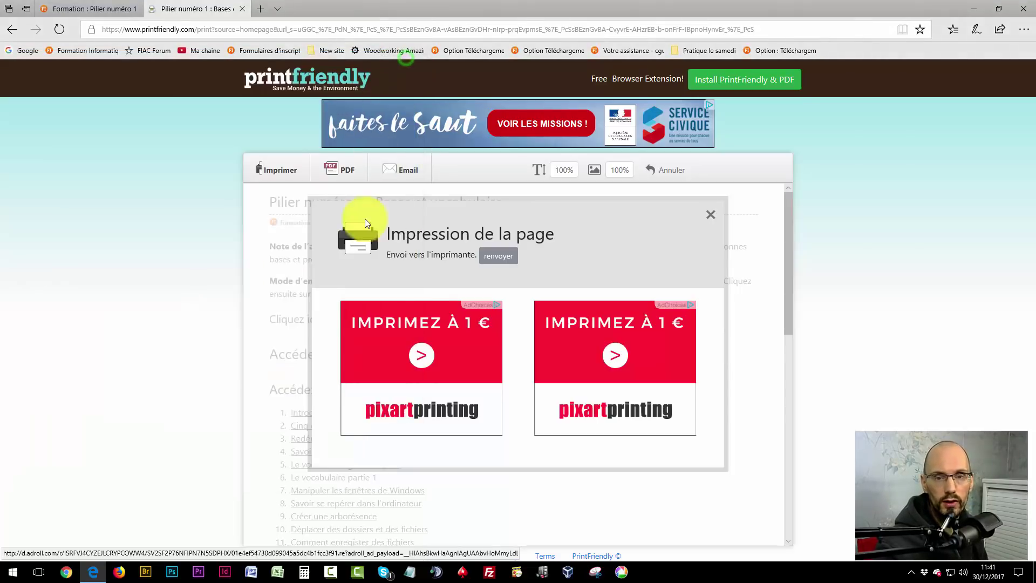
click(710, 216)
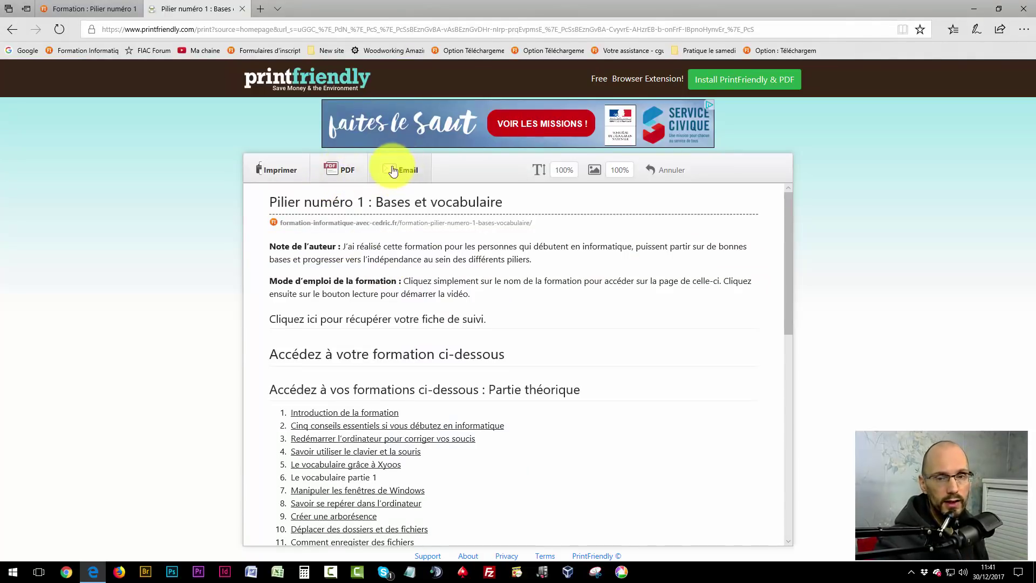
scroll(431, 318, down, 5)
scroll(452, 305, up, 5)
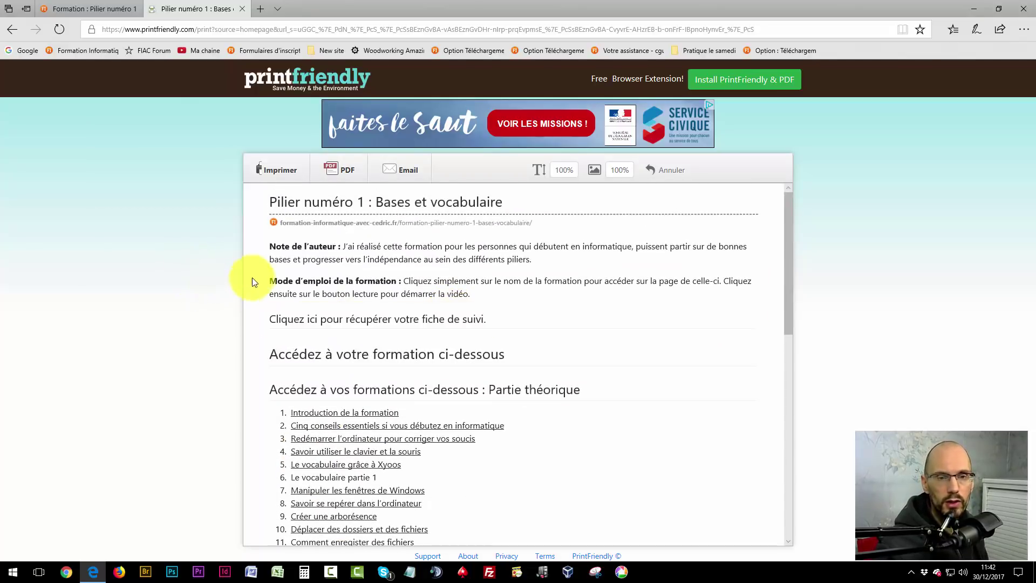
scroll(295, 335, down, 6)
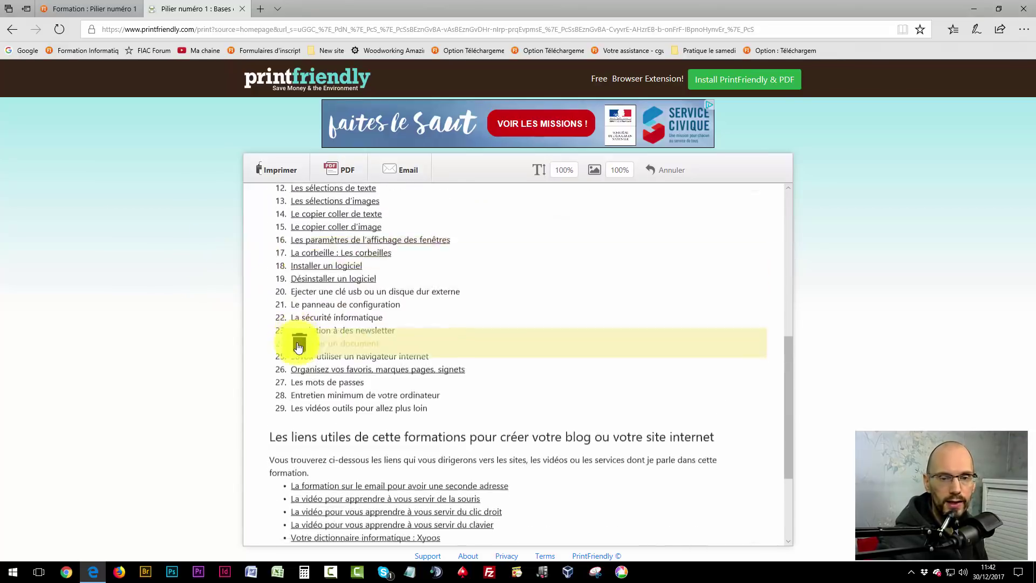
scroll(298, 347, down, 2)
scroll(294, 340, up, 9)
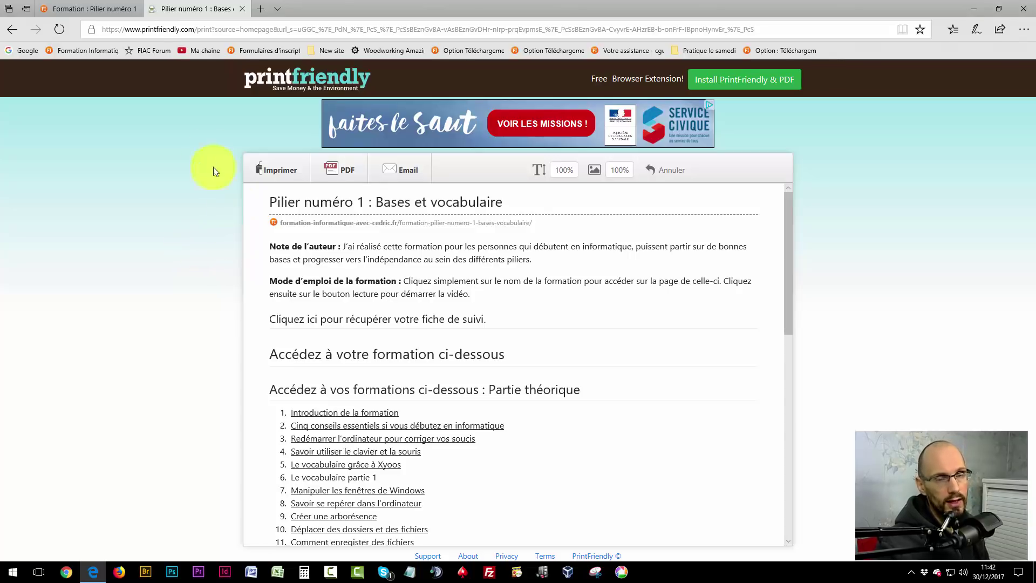
Return to the original course page and locate the browser's two print commands without starting a print
click(82, 8)
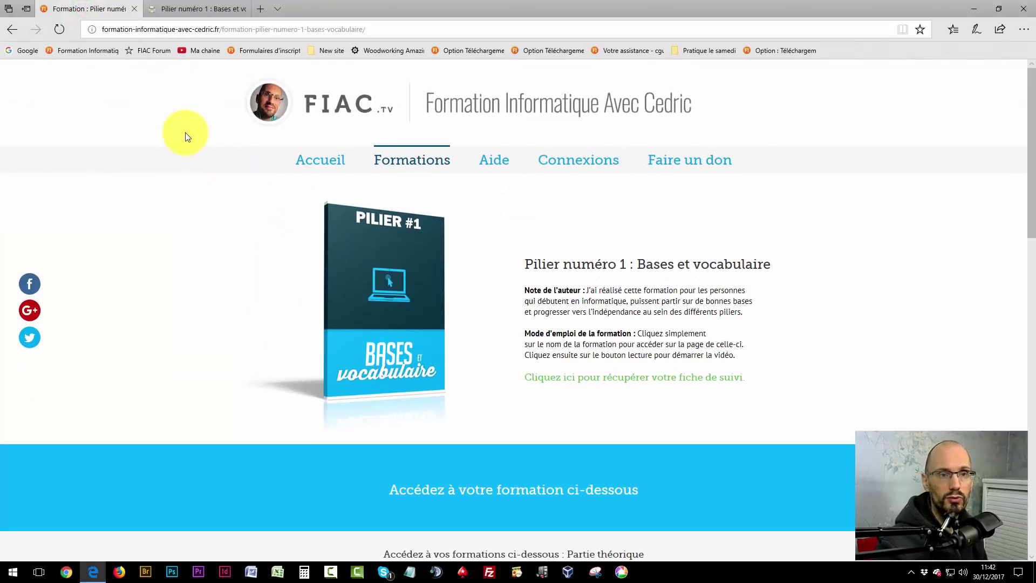
click(1023, 29)
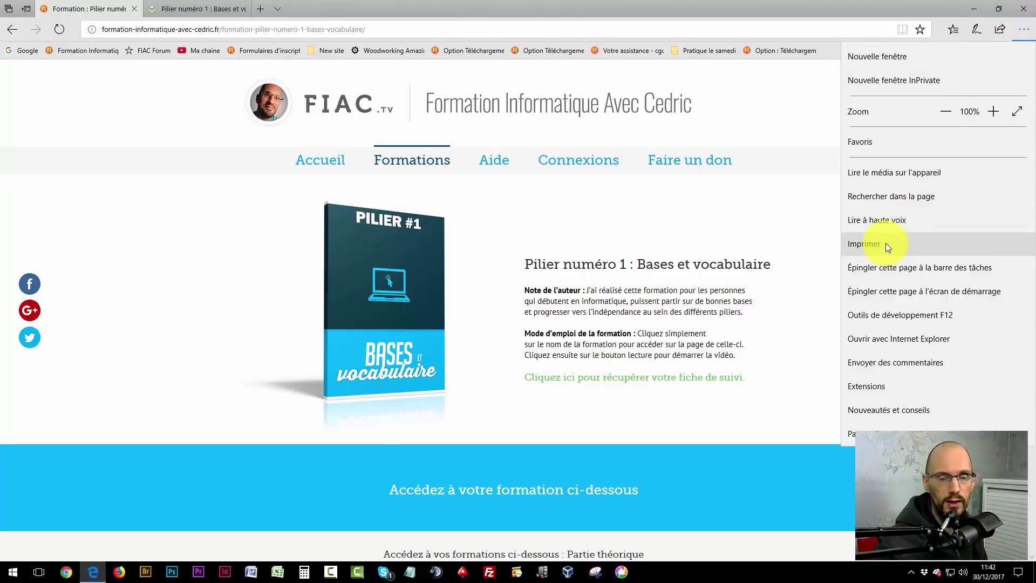
click(138, 249)
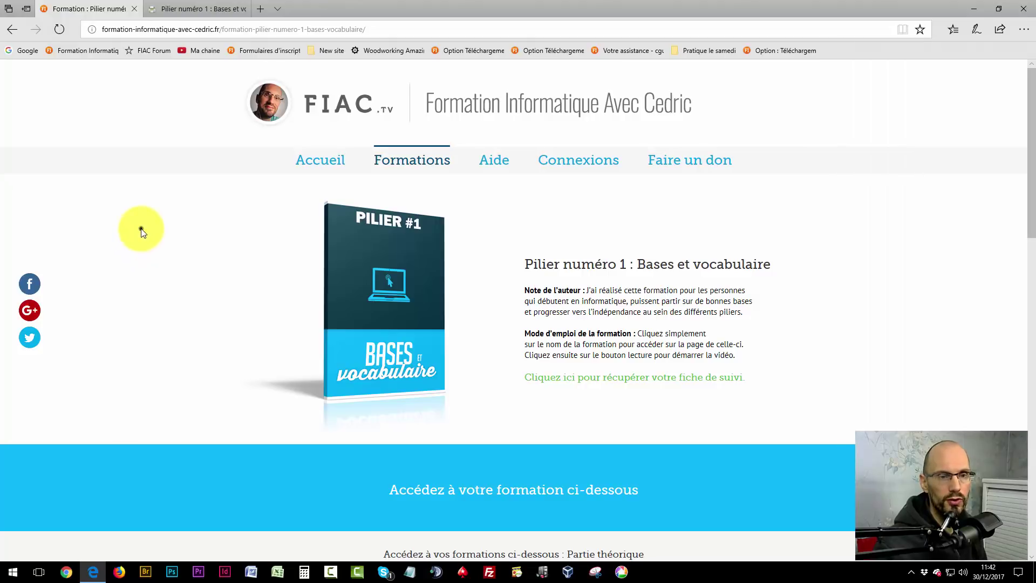
right_click(142, 231)
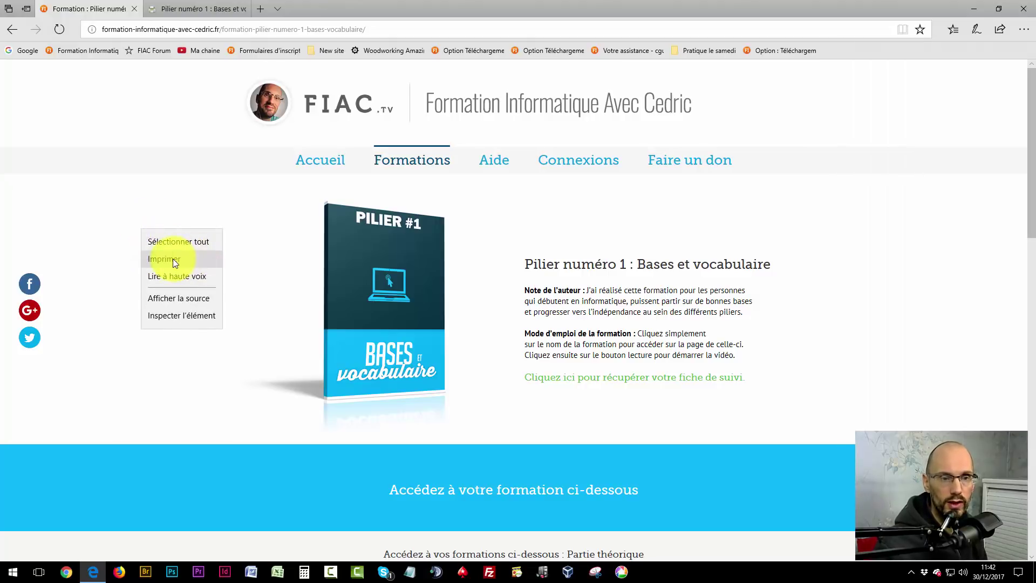
click(143, 170)
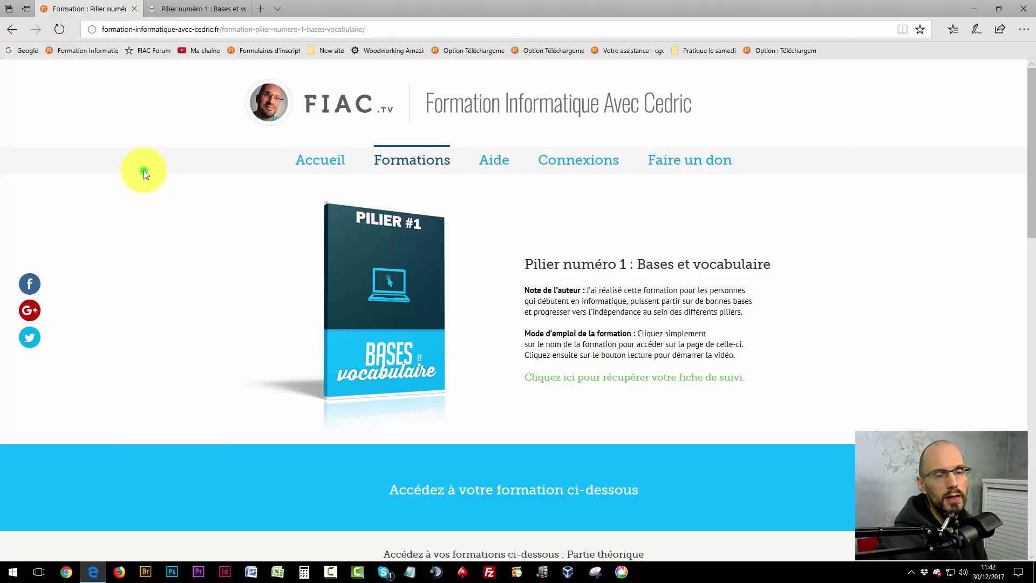
Open the print preview of the original course page and close it without printing
right_click(108, 260)
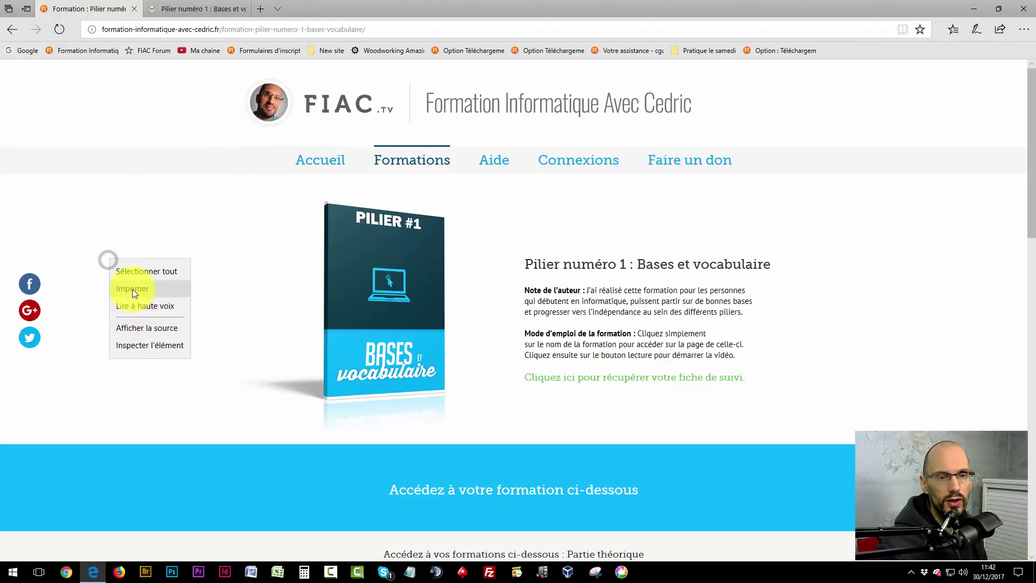
click(131, 289)
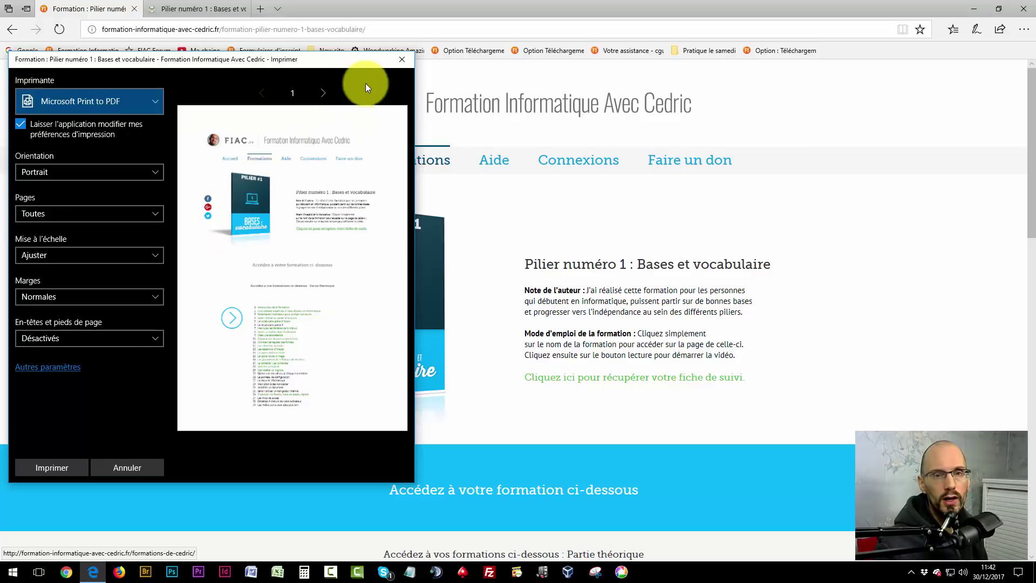
click(395, 62)
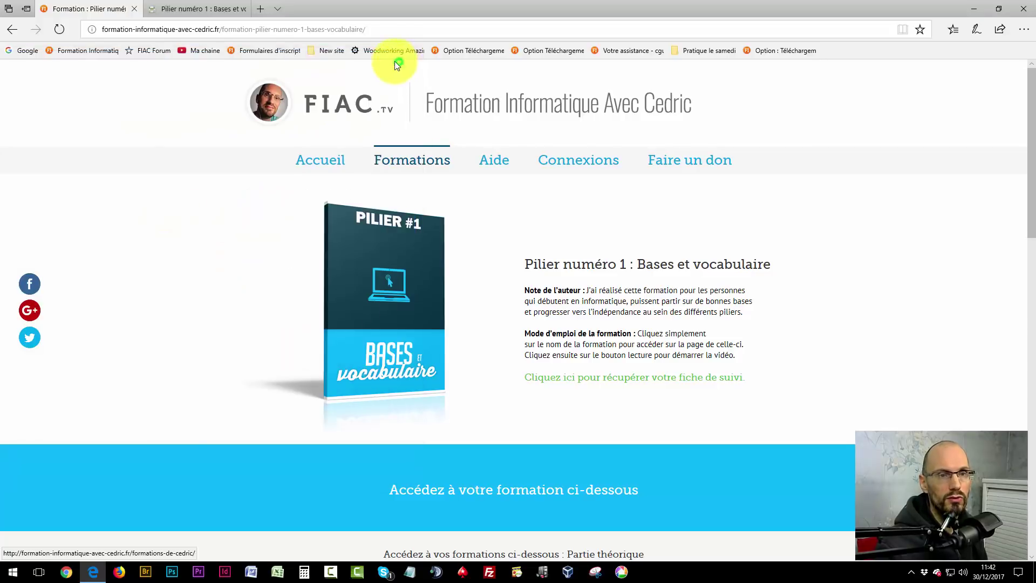
Switch back to the PrintFriendly version of the course page and go to the PrintFriendly home page
click(201, 9)
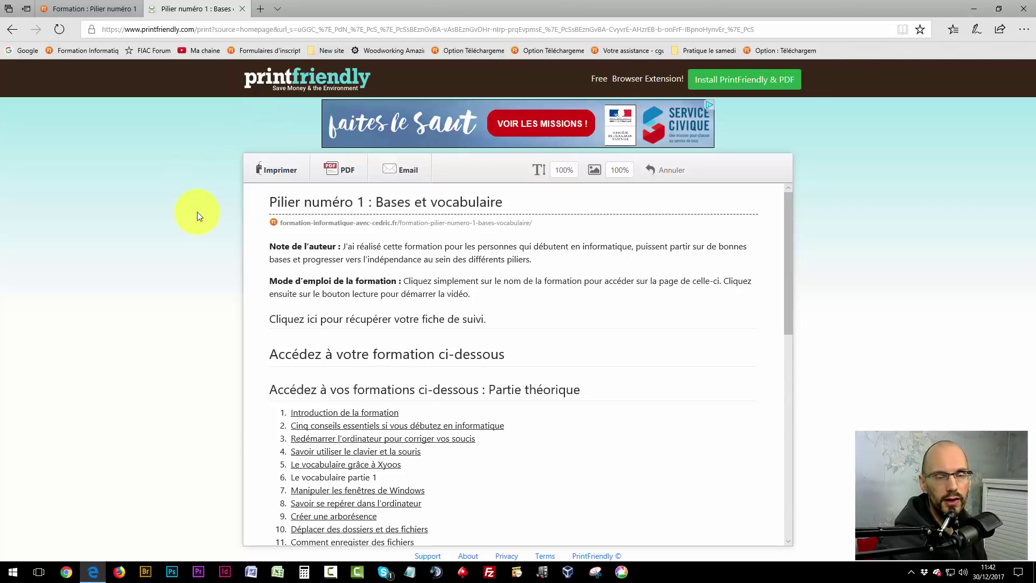
click(305, 79)
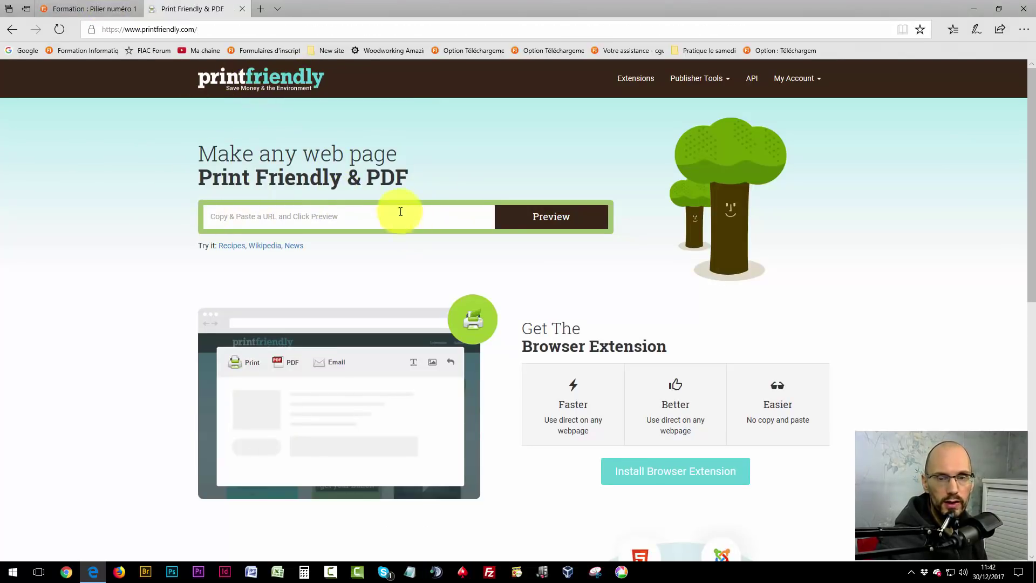
Return to the original course page and close the browser with all its tabs
click(143, 6)
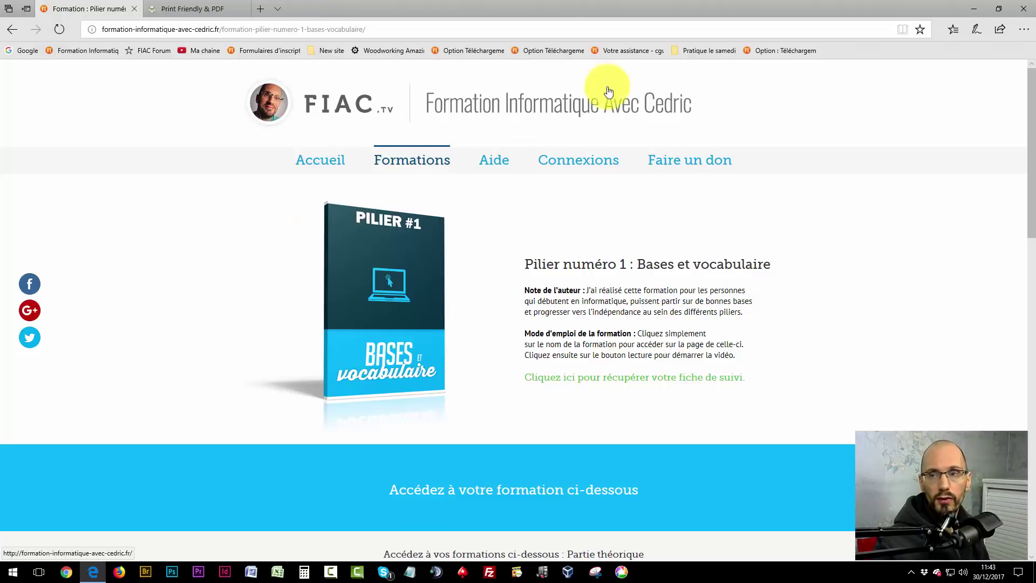
click(1029, 4)
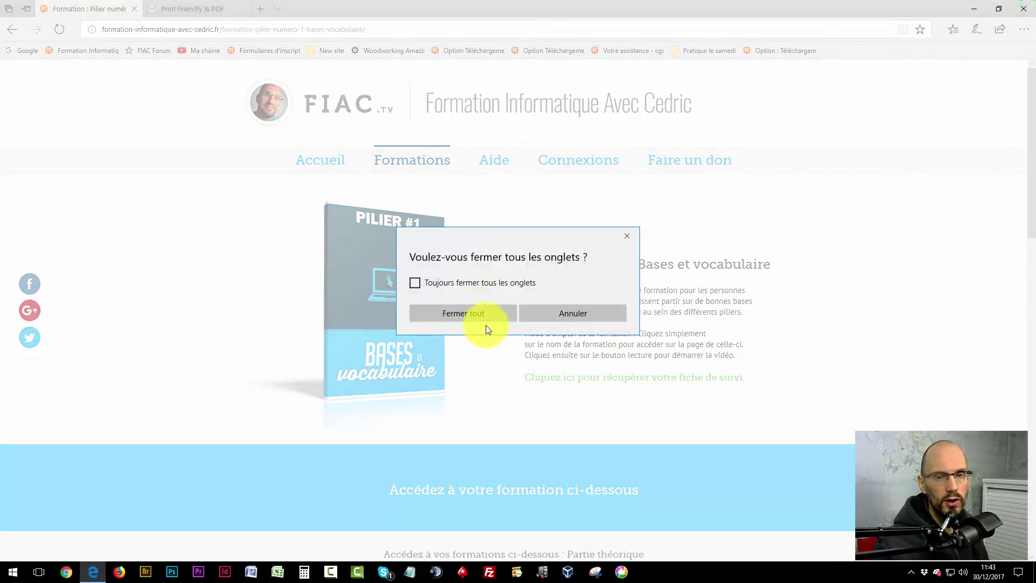
click(476, 312)
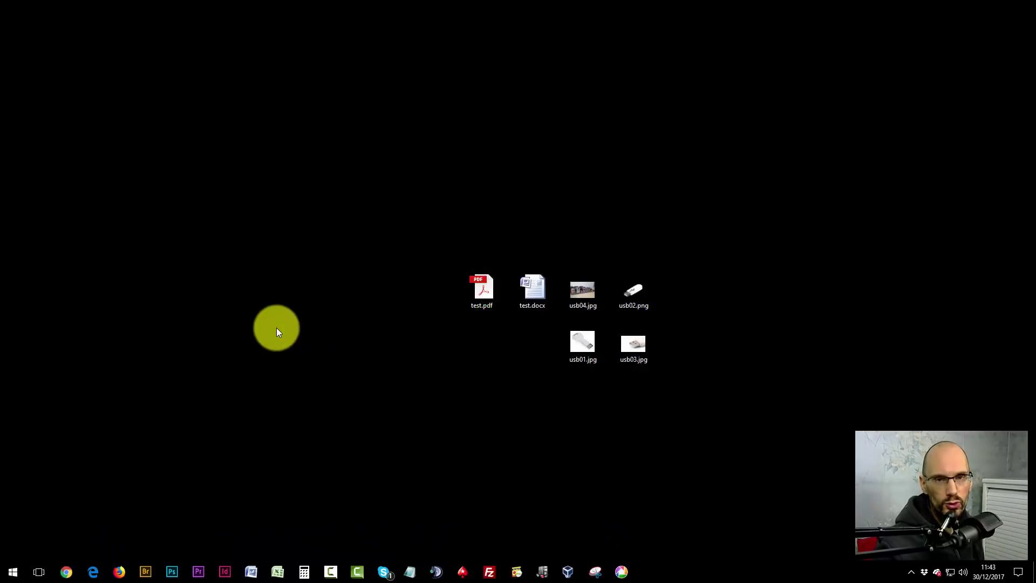